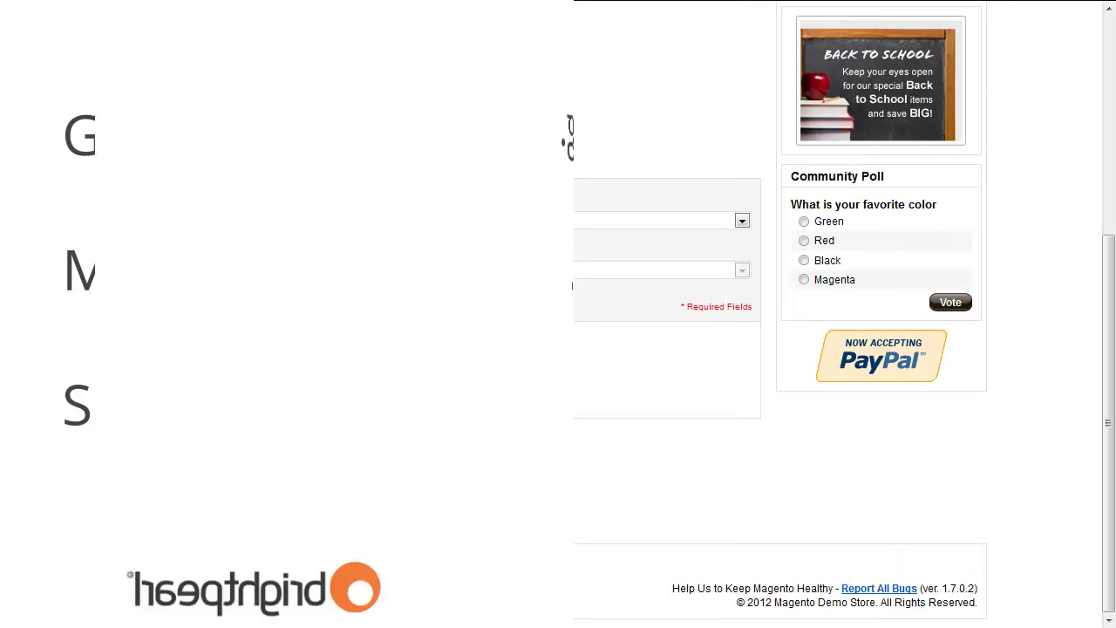
- Add a blue size M Kayak Helmet to the Magento web store cart
click(257, 218)
click(256, 251)
click(256, 270)
click(257, 312)
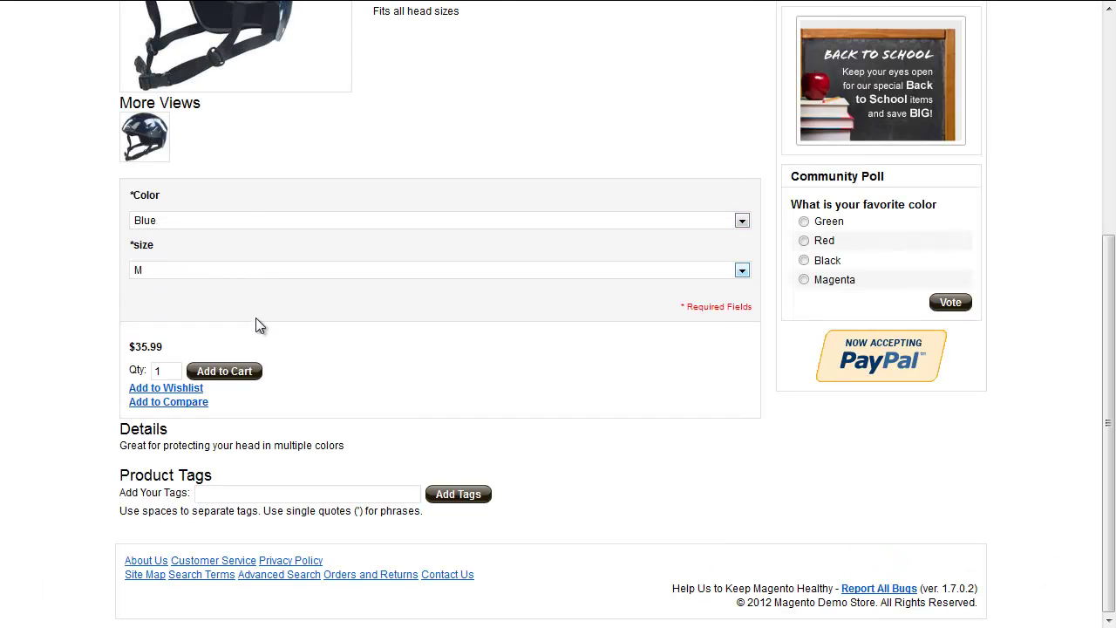
click(240, 377)
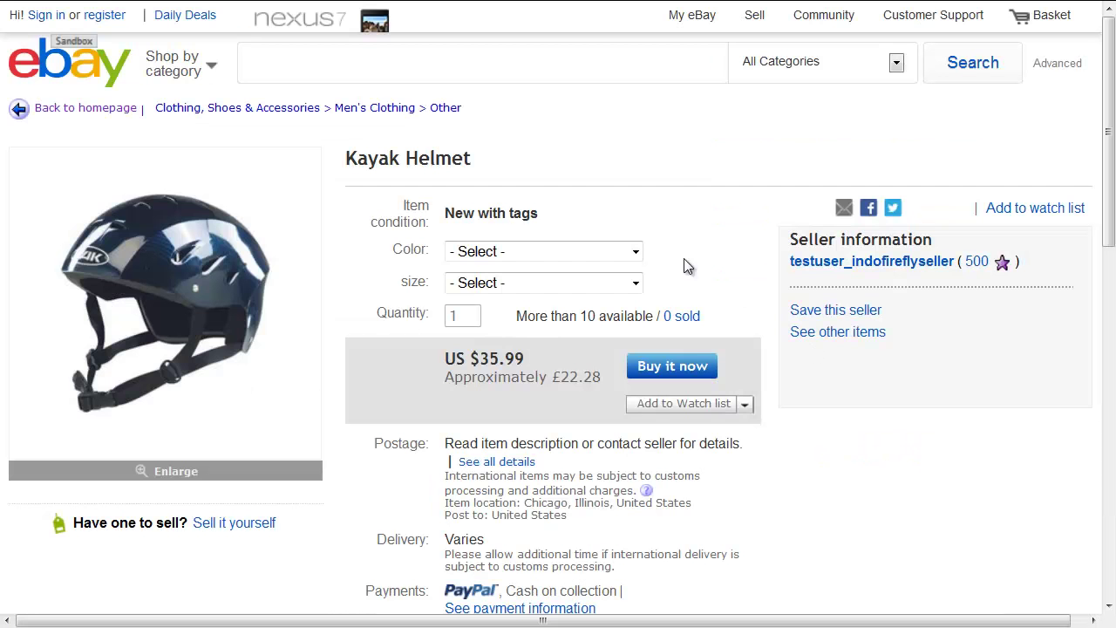
- Buy a blue size L helmet on eBay, then start adding a Brightpearl sales channel
click(623, 253)
click(607, 285)
click(593, 283)
click(582, 322)
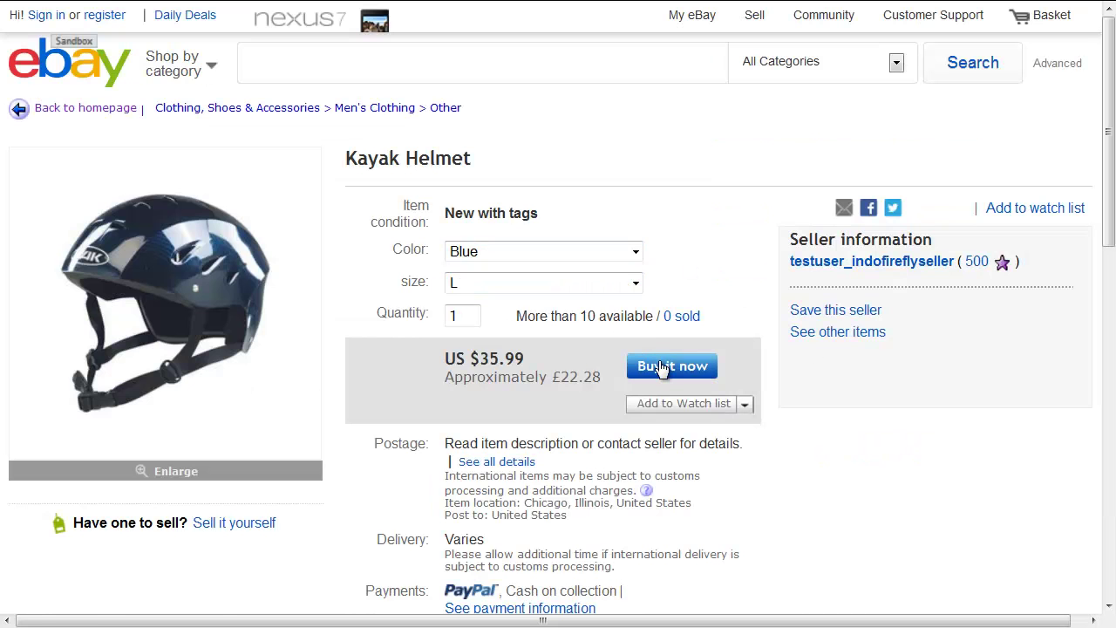
click(660, 366)
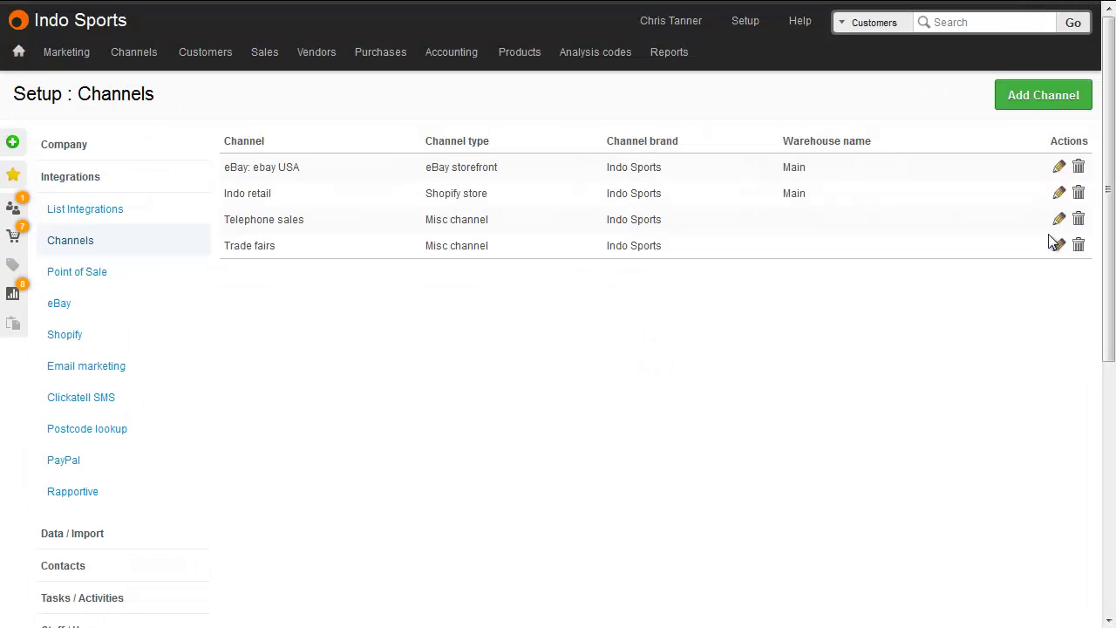
click(1037, 95)
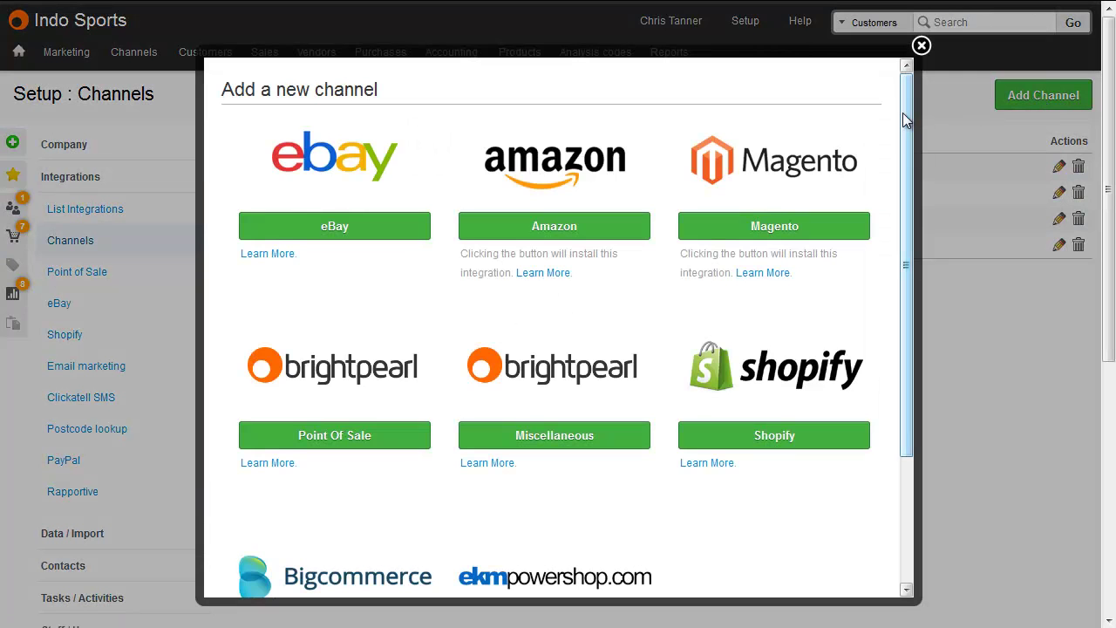
- Browse channel types, start a quote for the customer found by searching 'rl', and tick order 396
drag(902, 112, 913, 275)
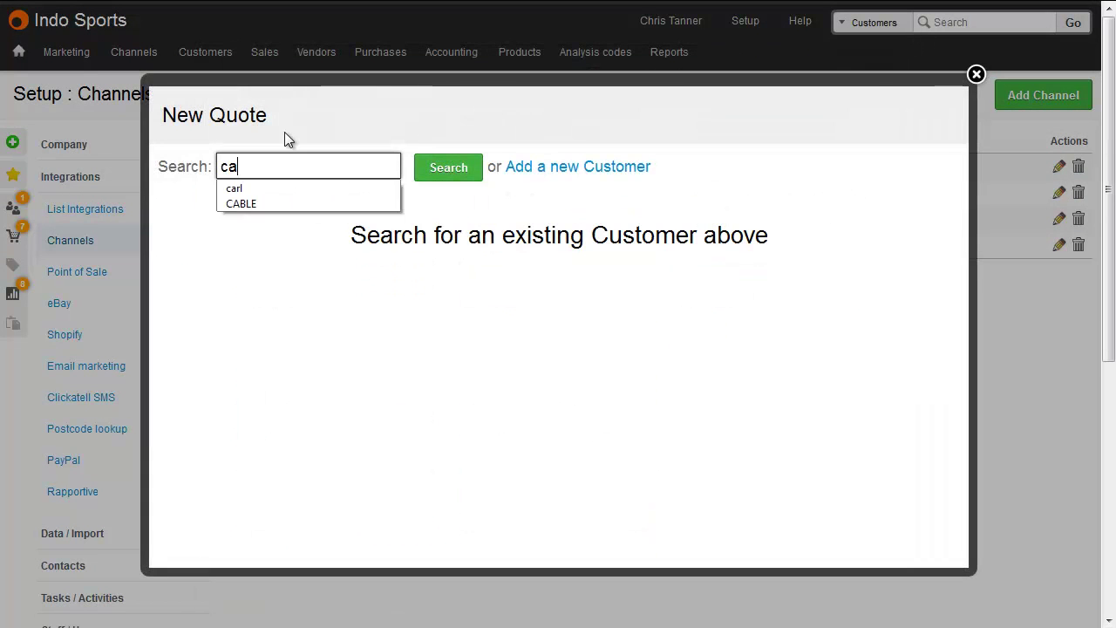
text(rl)
key(Return)
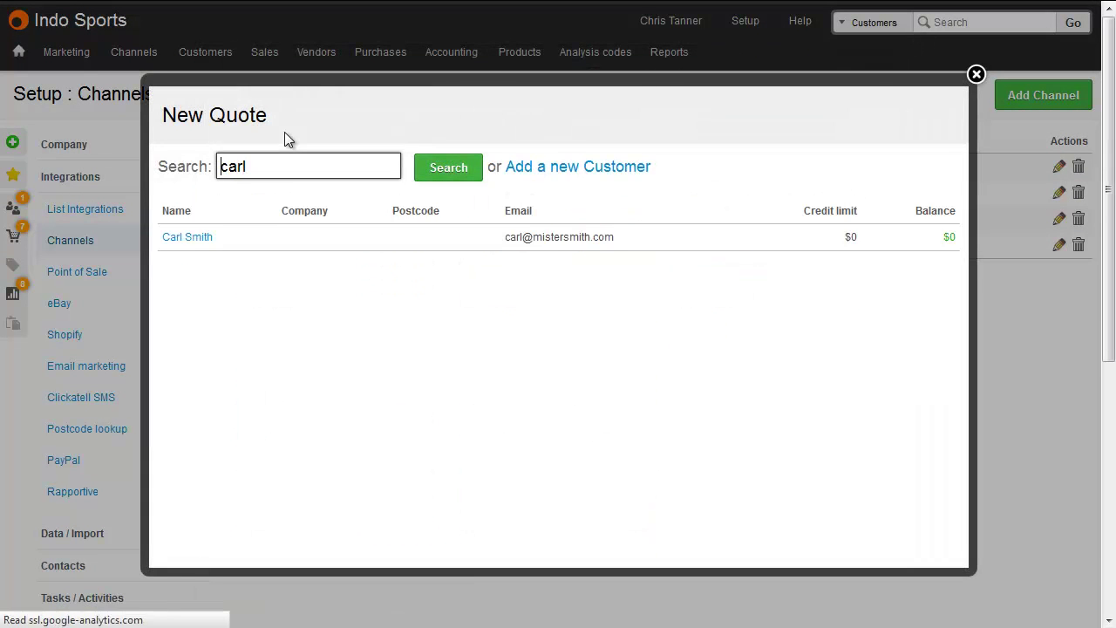
click(200, 235)
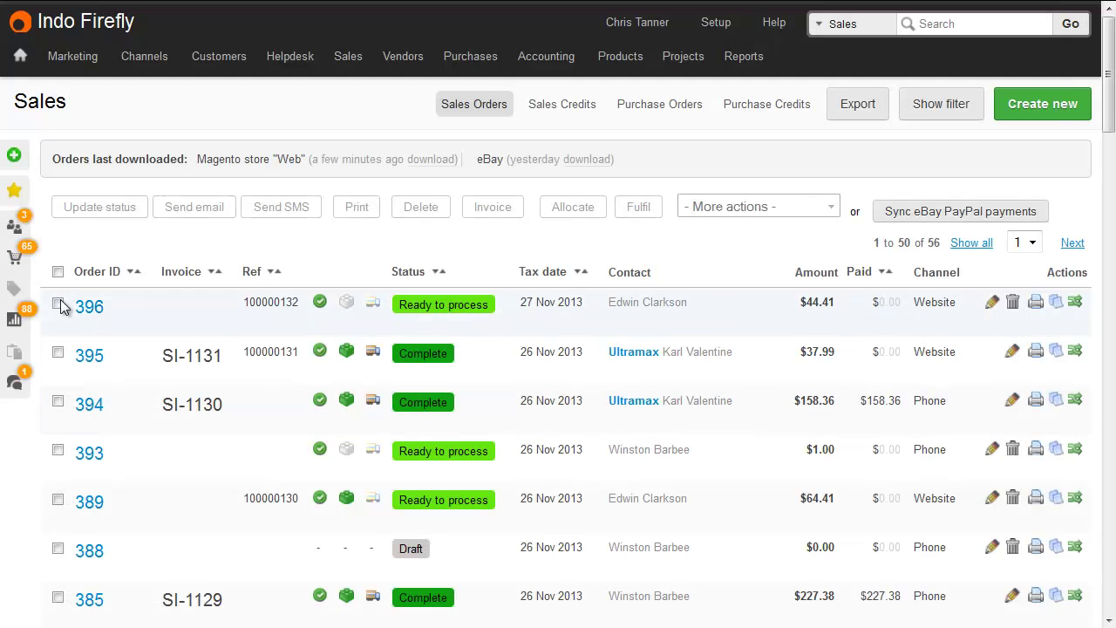
click(59, 305)
- Fulfil order 396 with status Processing from the Main warehouse
click(634, 211)
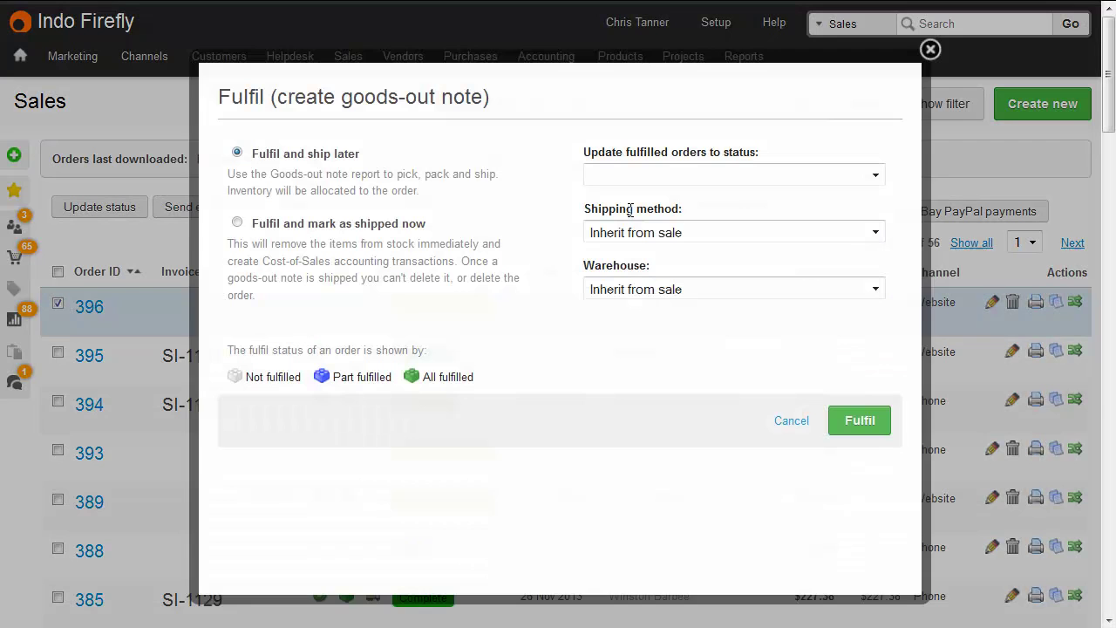
click(672, 178)
click(684, 262)
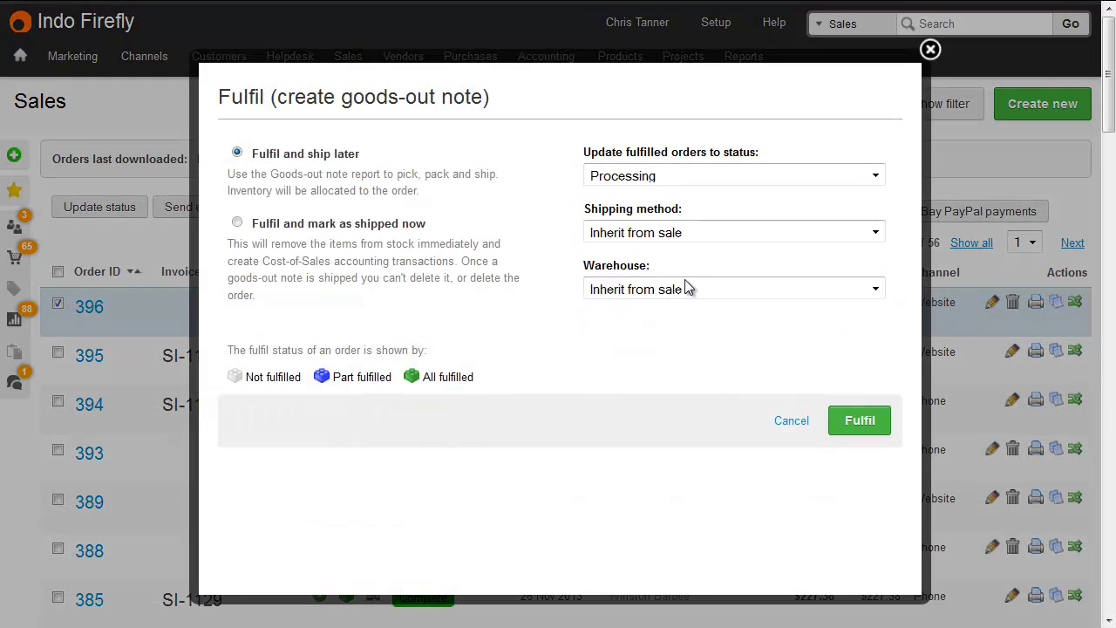
click(684, 290)
click(684, 363)
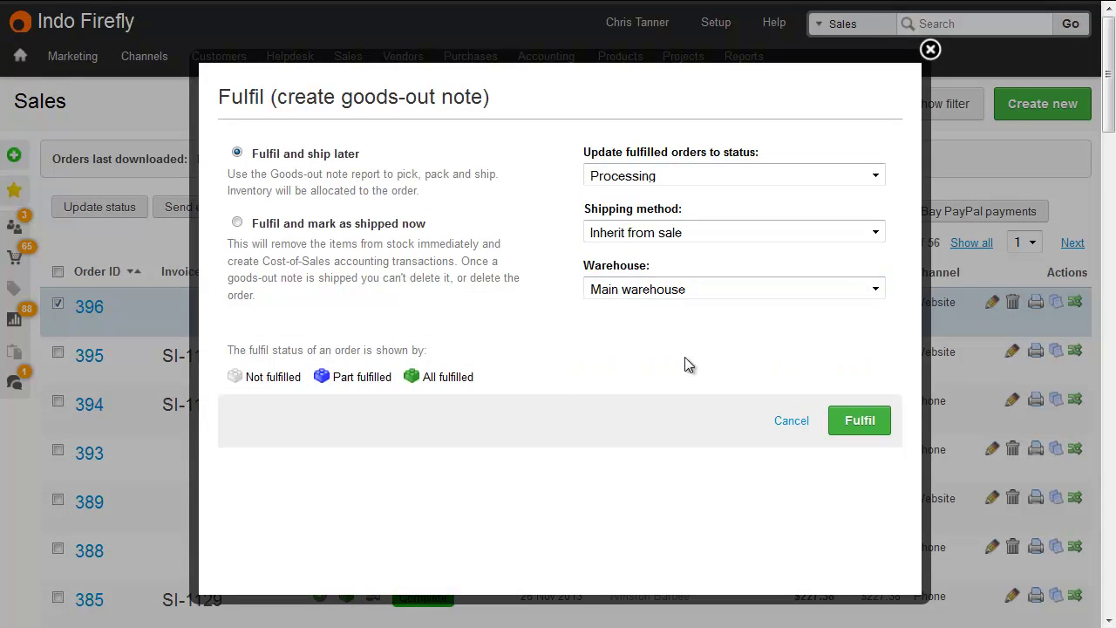
click(858, 420)
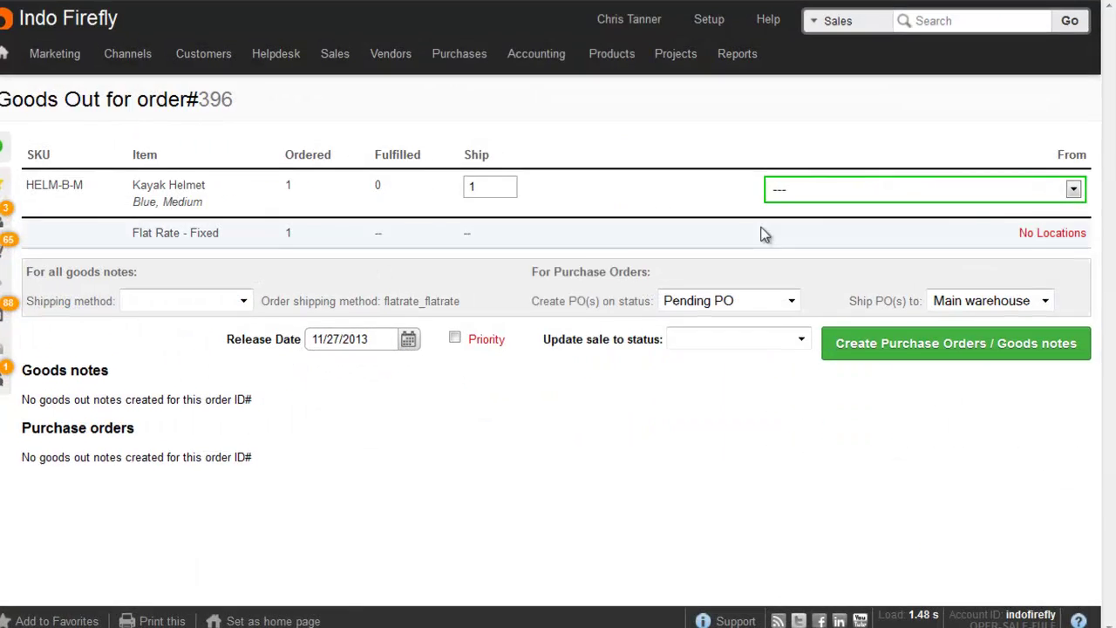
- Source the helmet from Thompson Sport inc, shipped directly to the customer, and create the purchase order
click(811, 188)
click(682, 269)
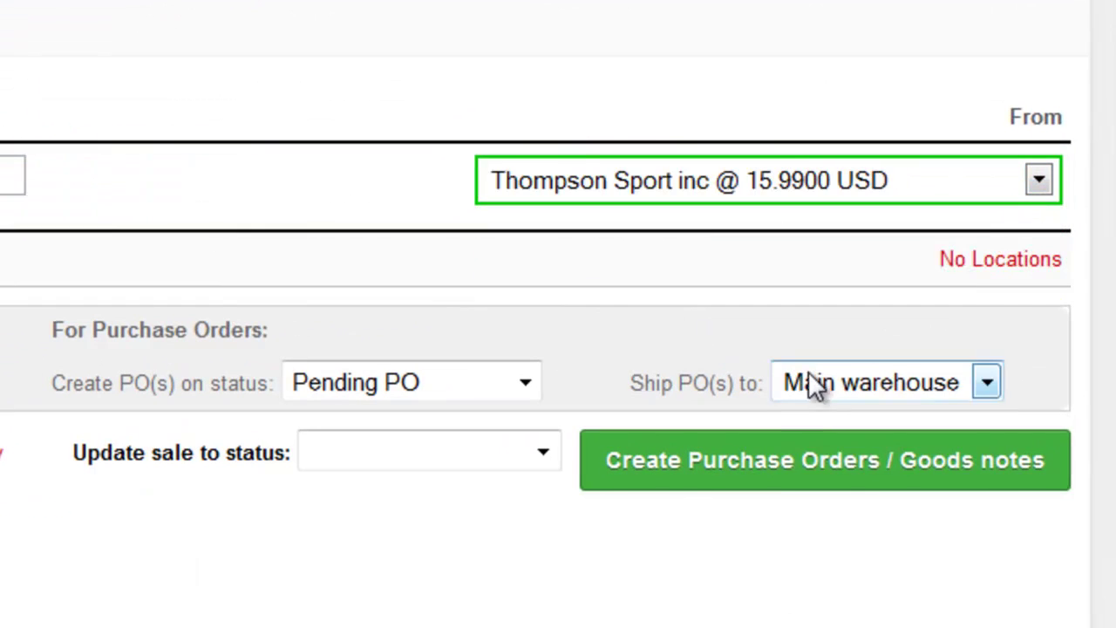
click(867, 353)
click(835, 420)
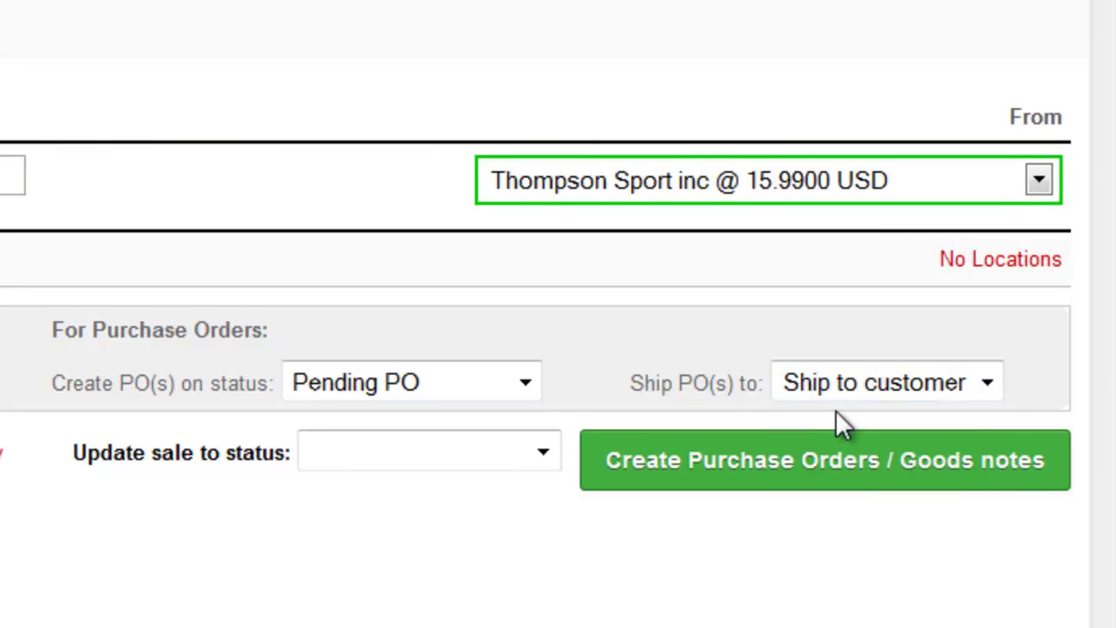
click(844, 462)
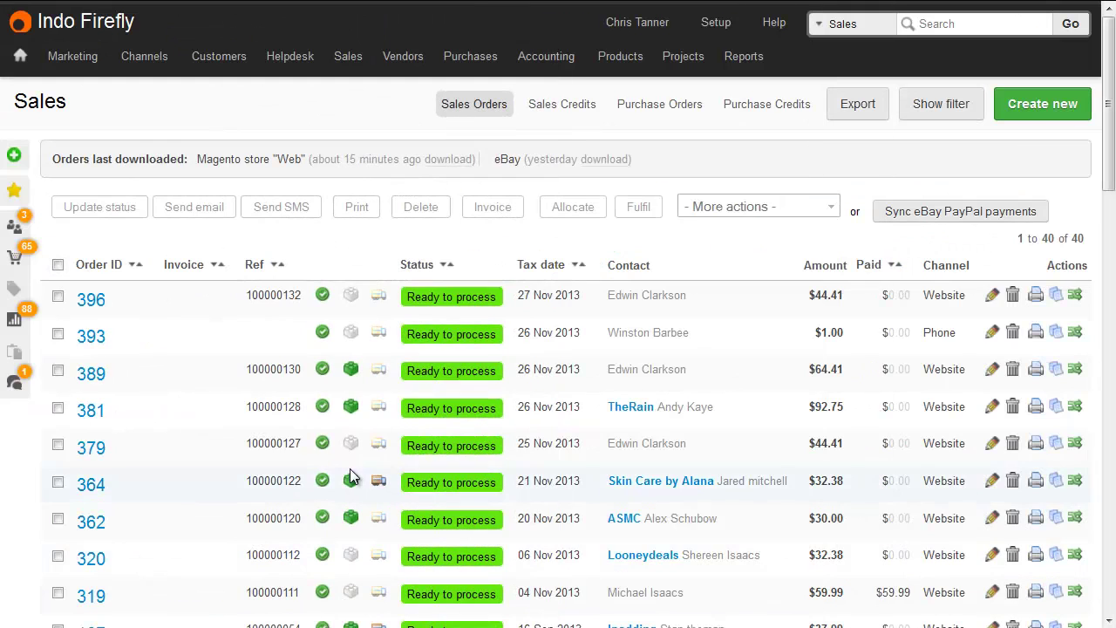
- Bulk-update all listed orders to In Transit with the 'Your order has been processed' email
click(58, 264)
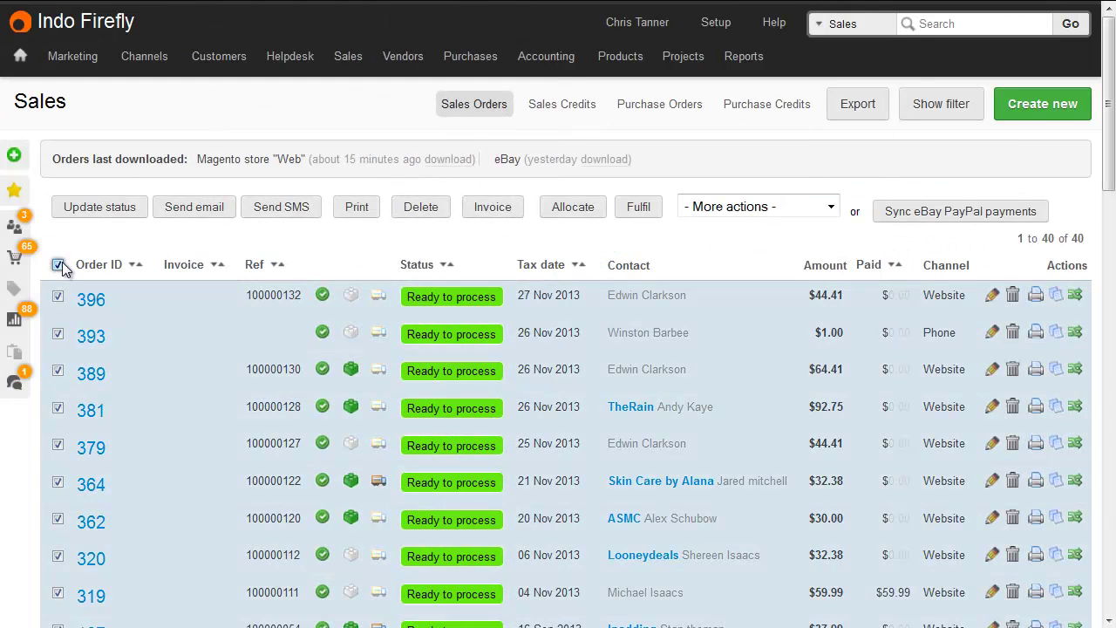
click(99, 206)
click(308, 163)
click(323, 212)
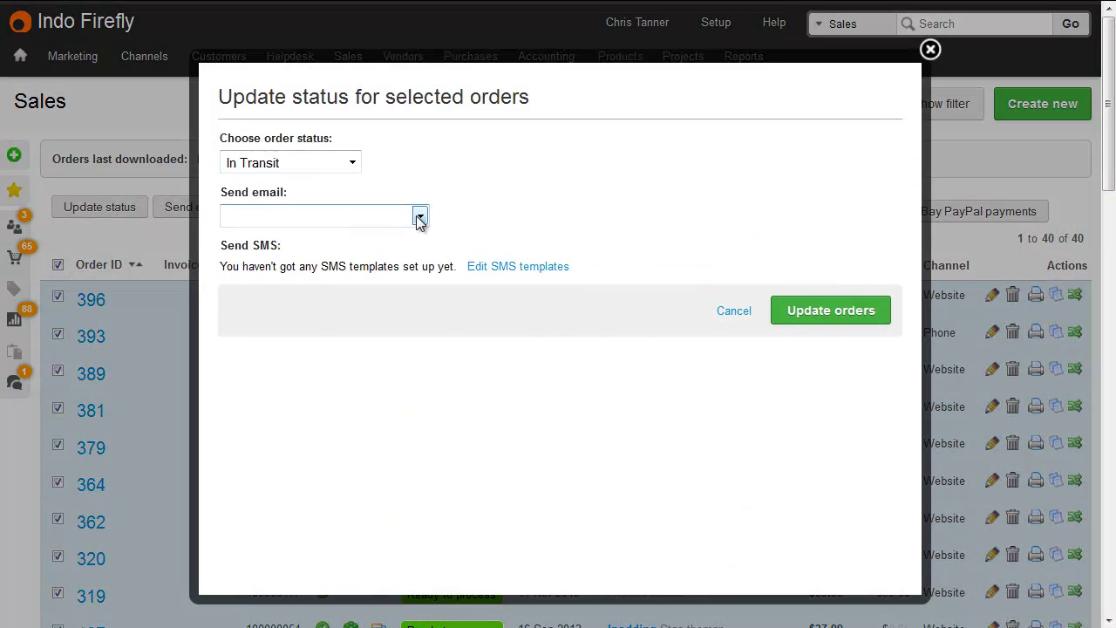
click(420, 215)
scroll(423, 347, down, 1)
click(376, 534)
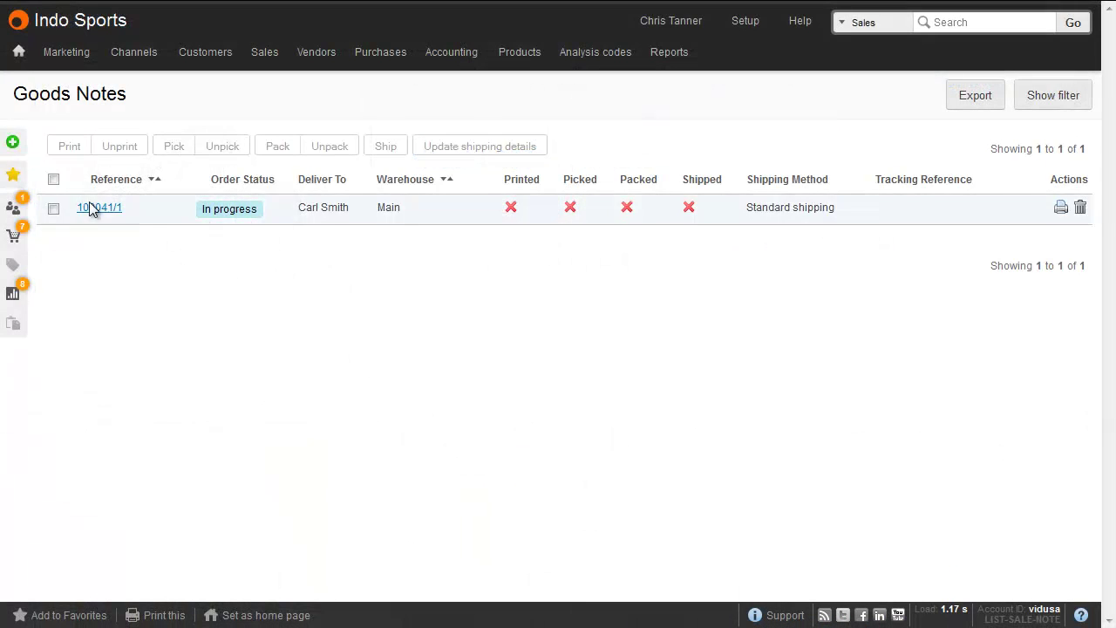
- Mark the single goods note as shipped
click(54, 180)
click(388, 148)
click(610, 268)
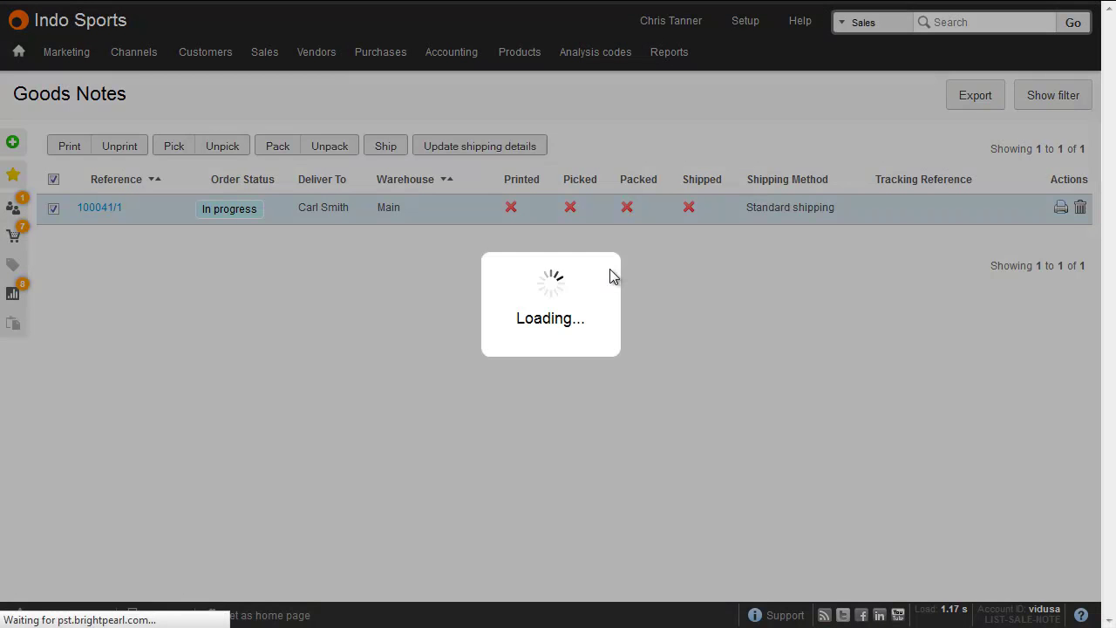
- Review the General Ledger report and the Sales by Product report
mouse_move(669, 52)
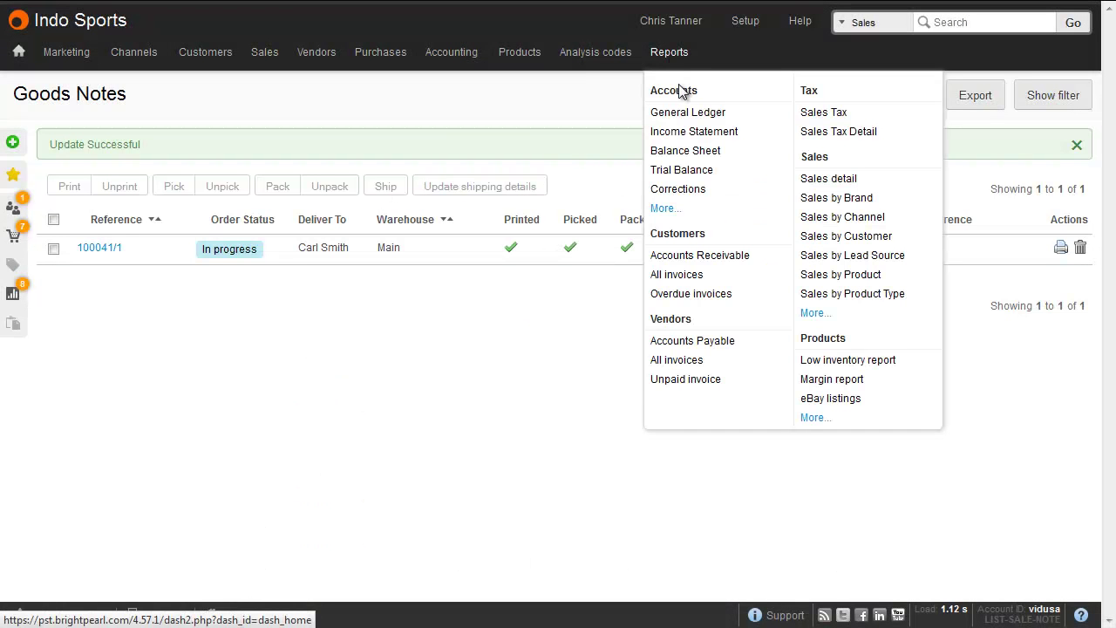
click(684, 113)
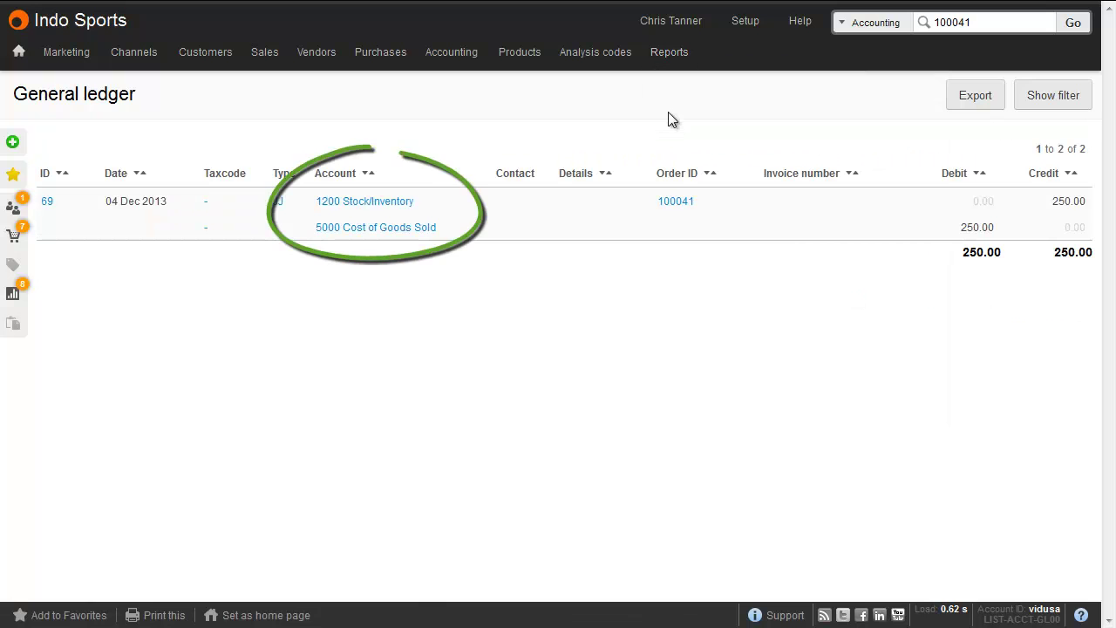
mouse_move(667, 67)
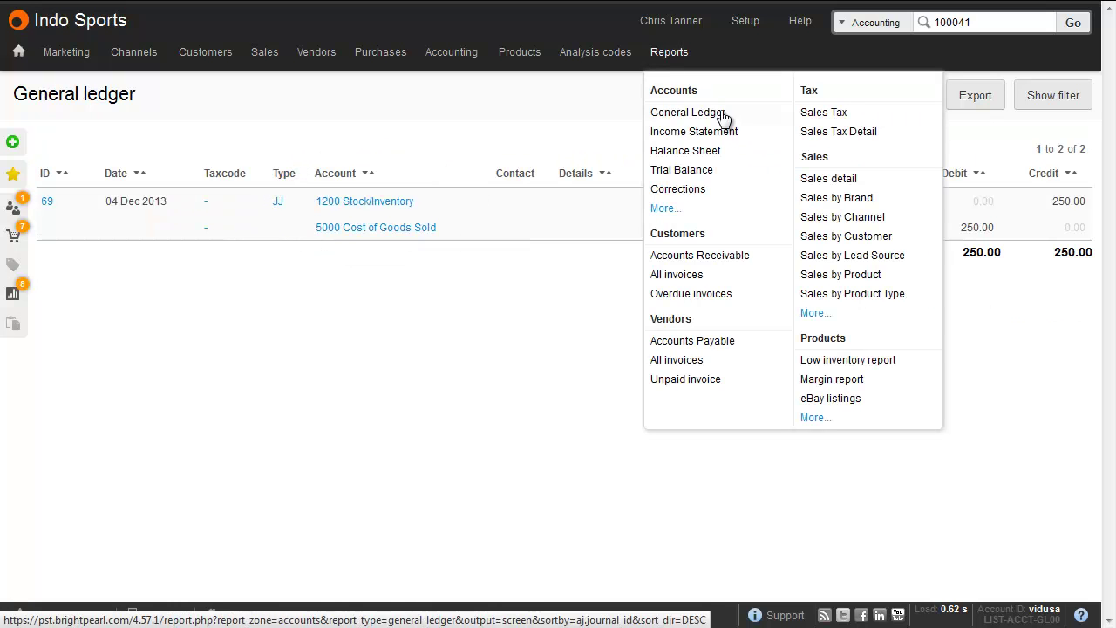
click(844, 275)
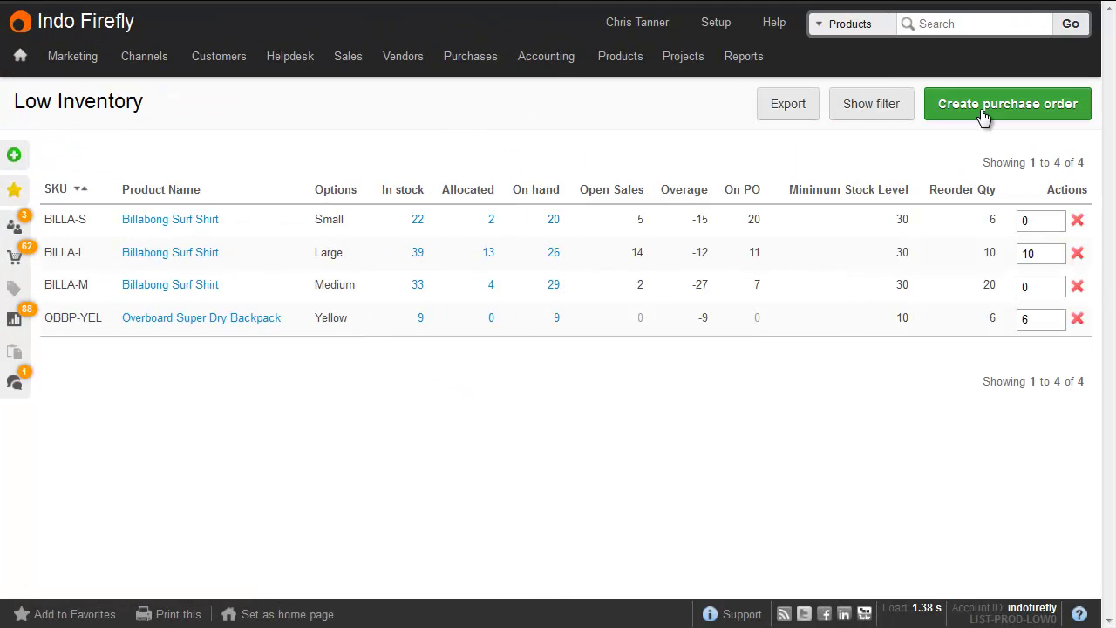
- Create a purchase order for the low-stock items and start emailing PO 398
click(983, 116)
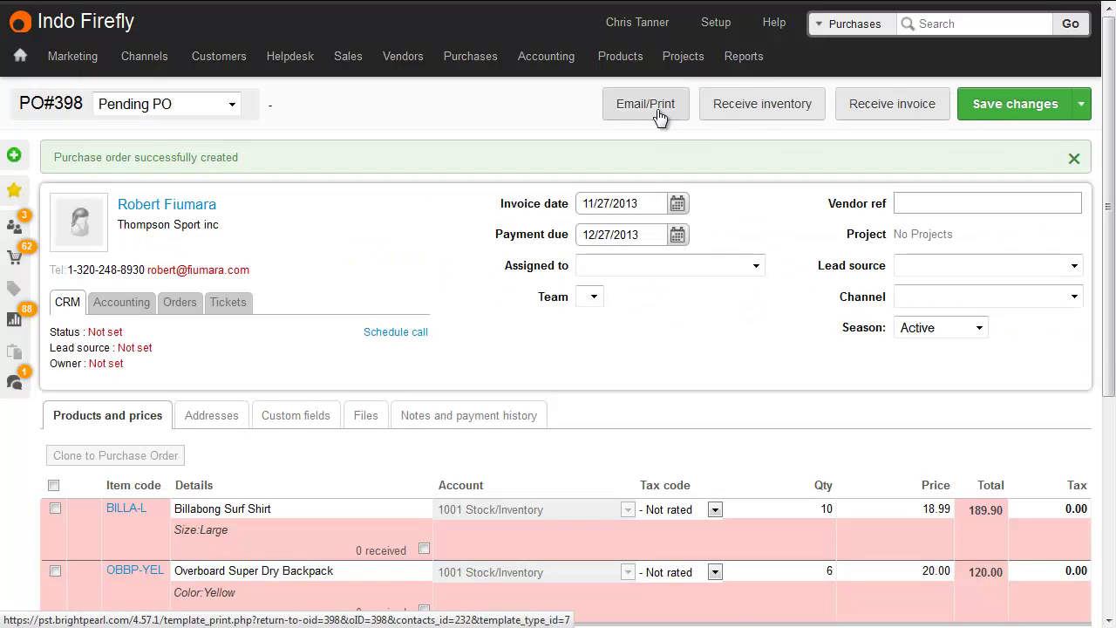
click(659, 114)
click(157, 37)
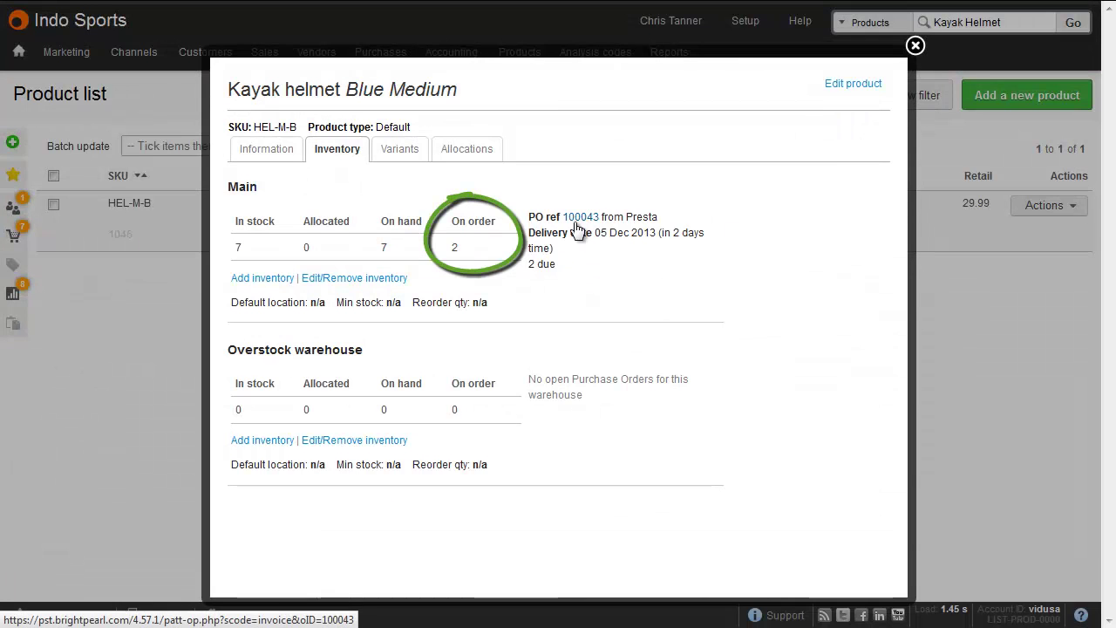
- Receive 2 helmets on PO 100043 into the Main warehouse
click(579, 220)
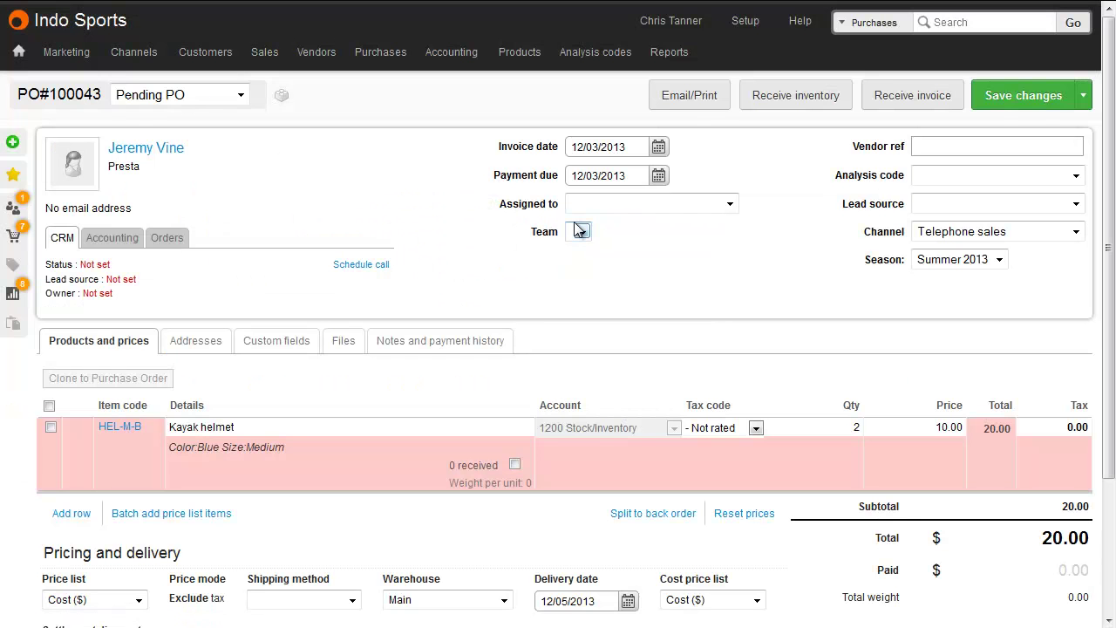
click(777, 105)
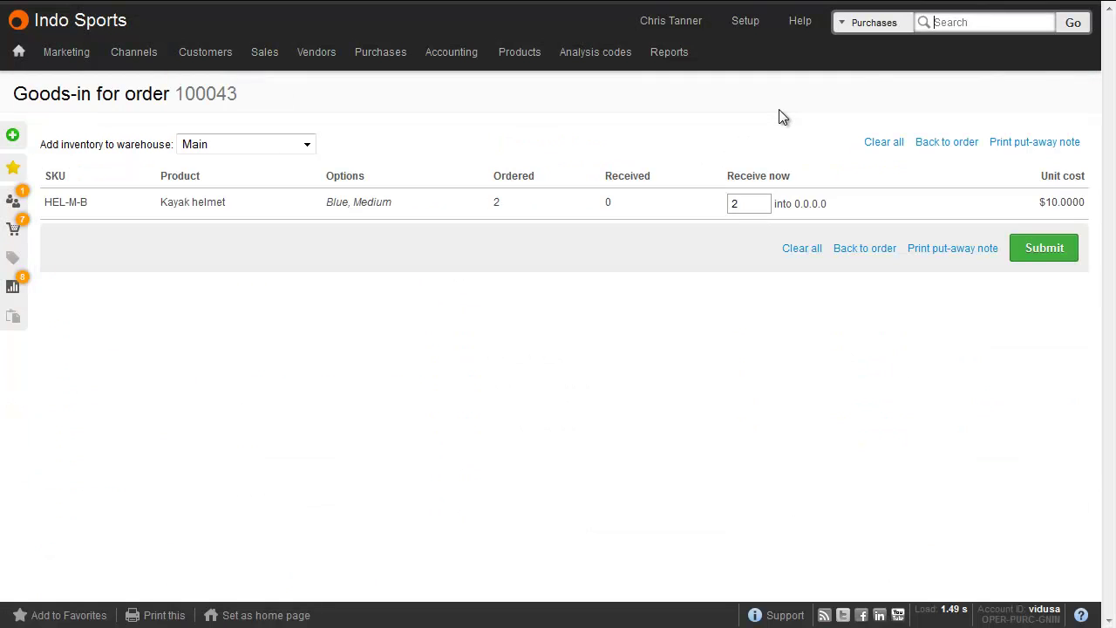
click(1053, 251)
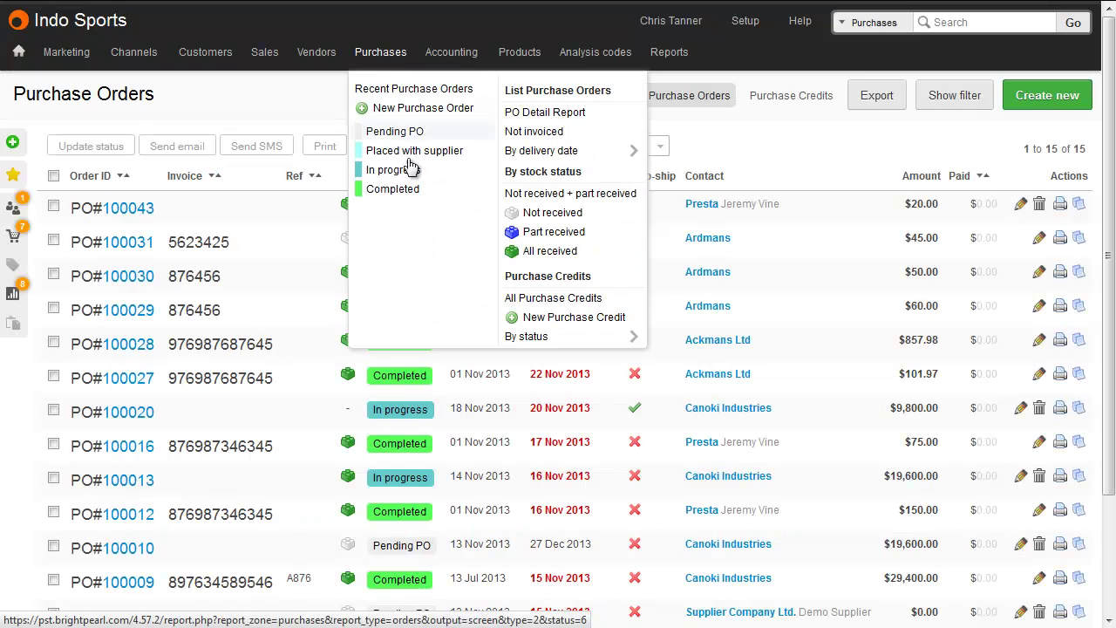
- List Brightpearl's in-progress purchase orders
click(393, 176)
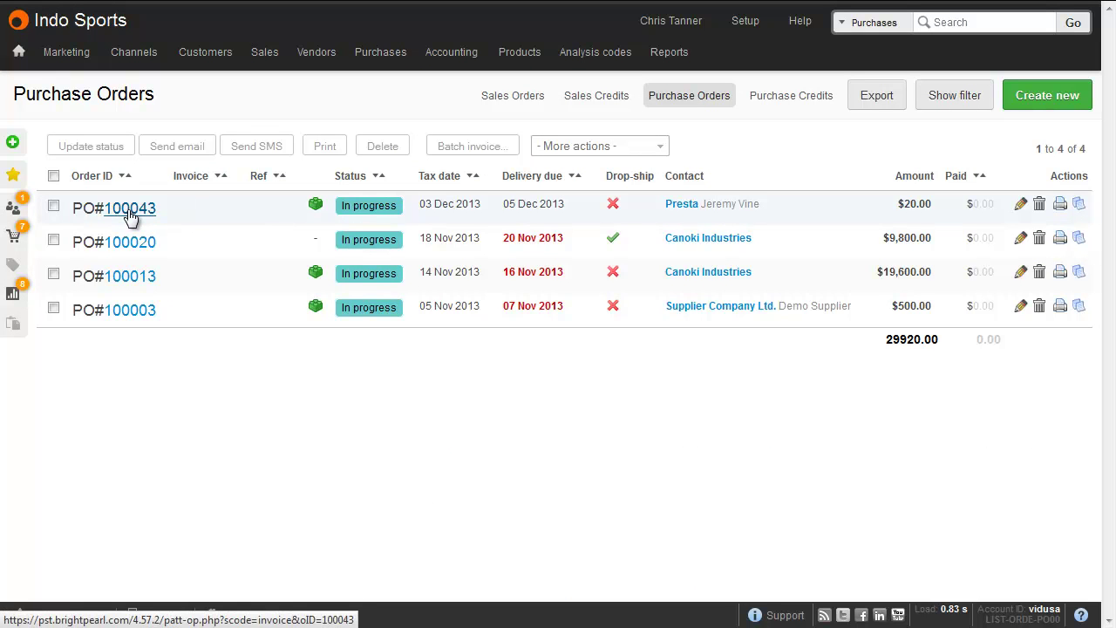
- Receive the vendor invoice with its reference on the Presta helmet PO, then view Accounts Payable
click(129, 216)
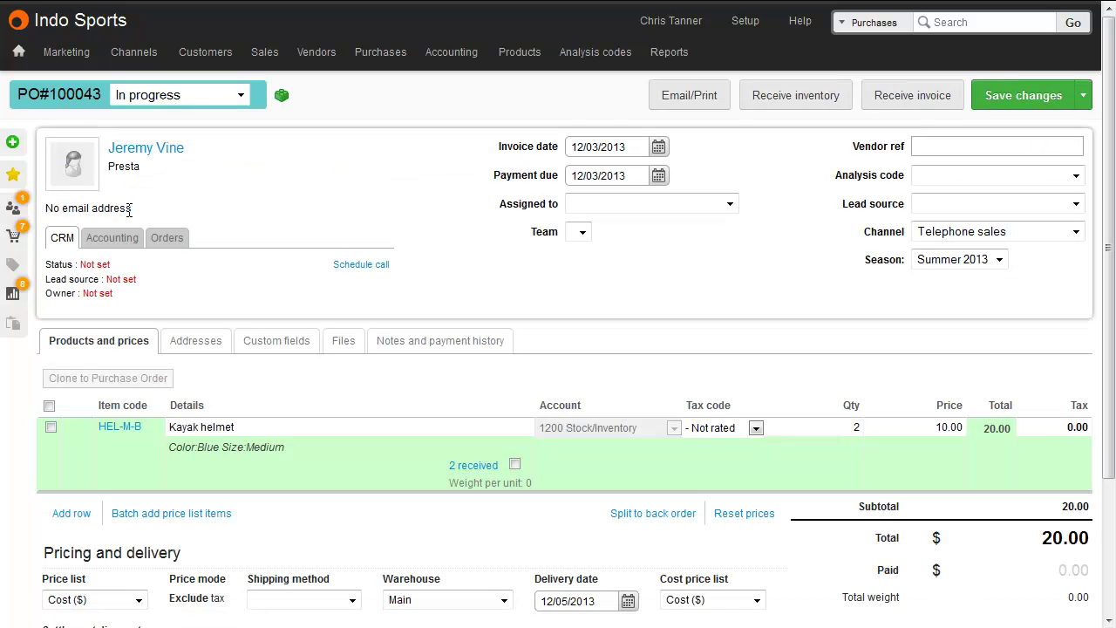
click(912, 95)
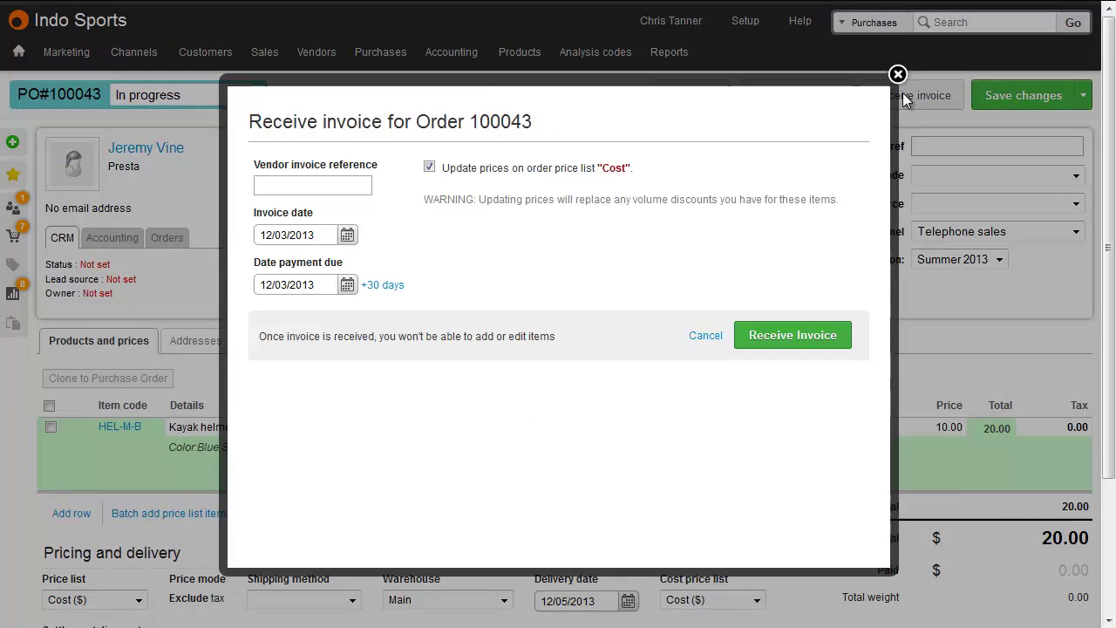
click(313, 185)
text(9876243588)
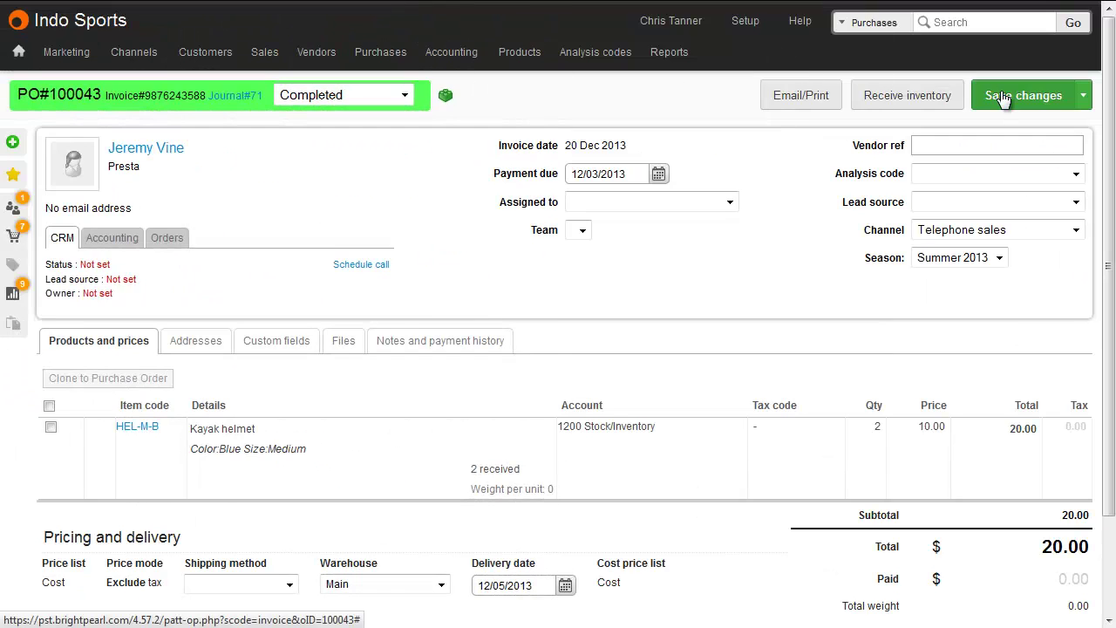
mouse_move(327, 54)
click(360, 150)
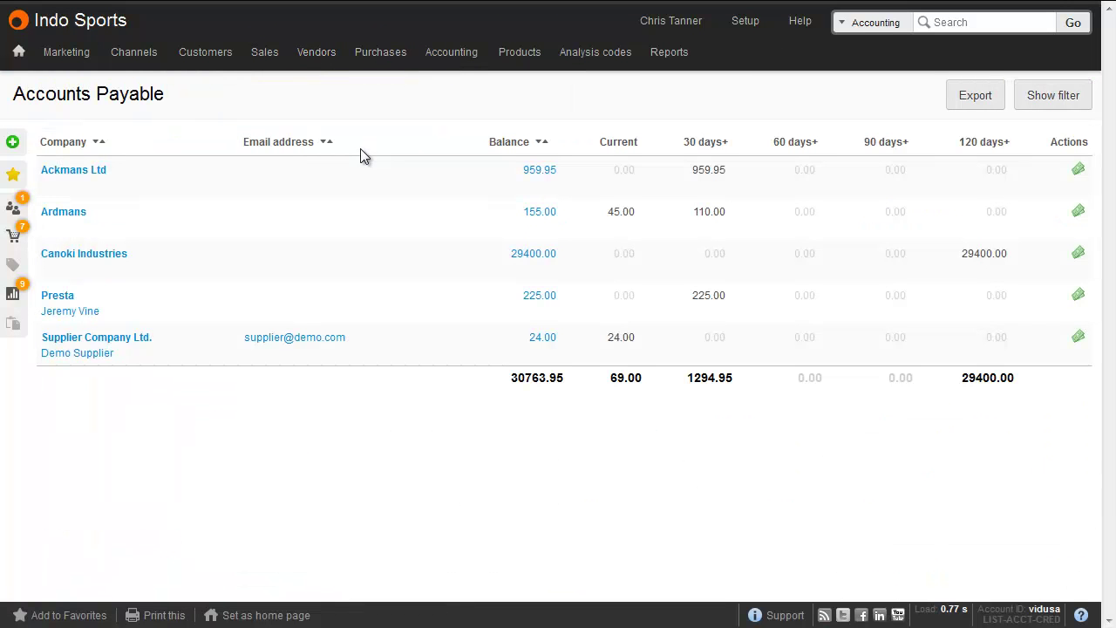
- Open Accounts Receivable and select every customer listed
mouse_move(206, 56)
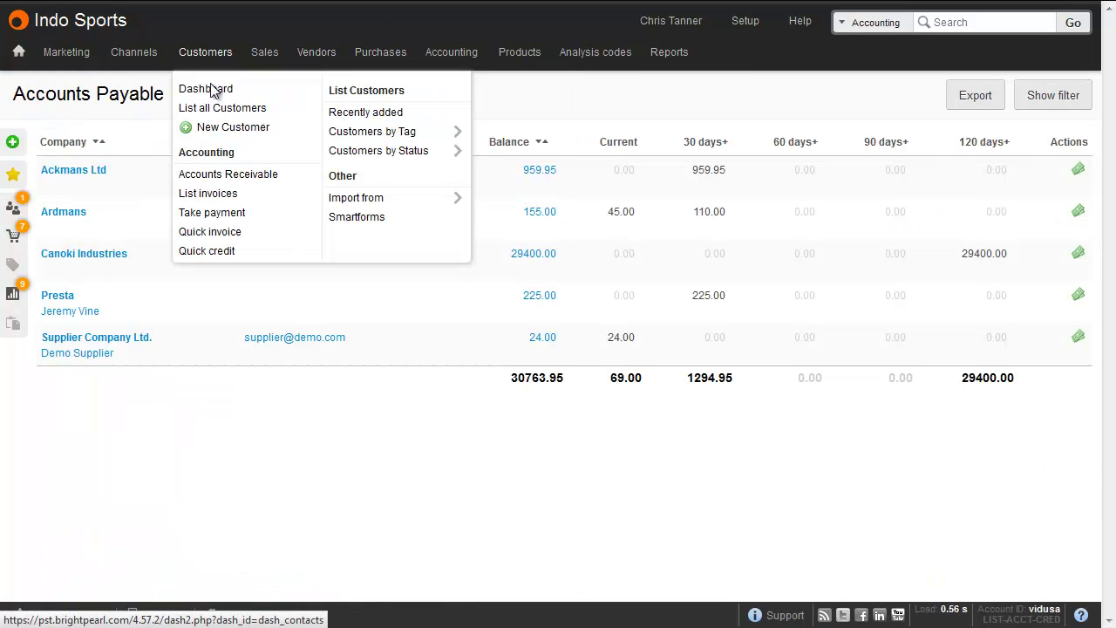
click(240, 178)
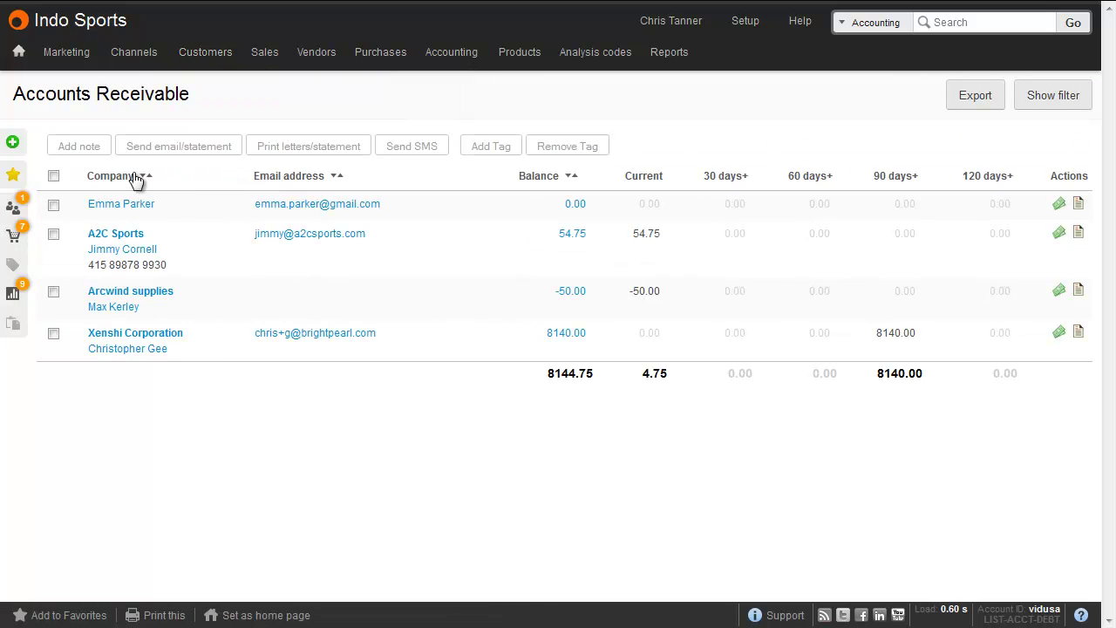
click(53, 175)
- Load the Statement template into an email to them, then open a customer's contact record
click(161, 150)
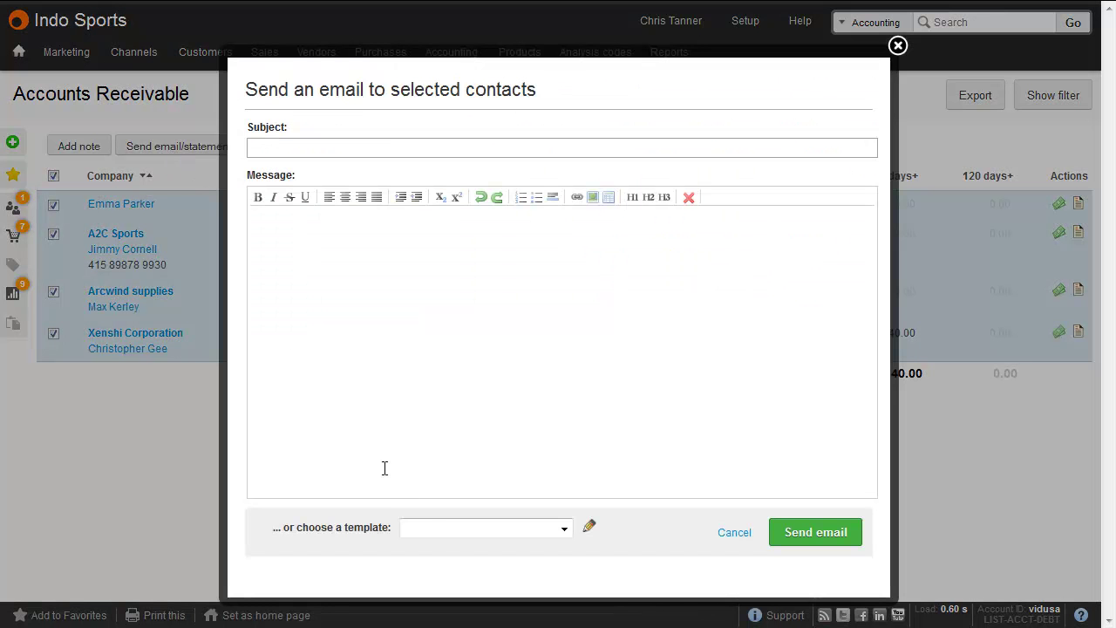
click(435, 529)
click(428, 261)
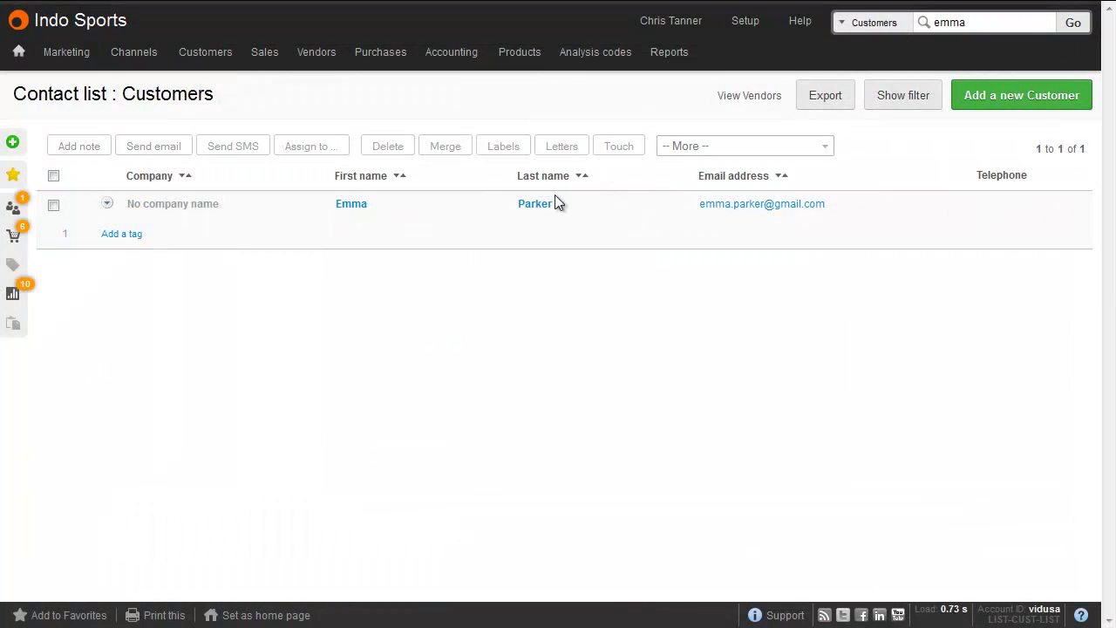
click(538, 203)
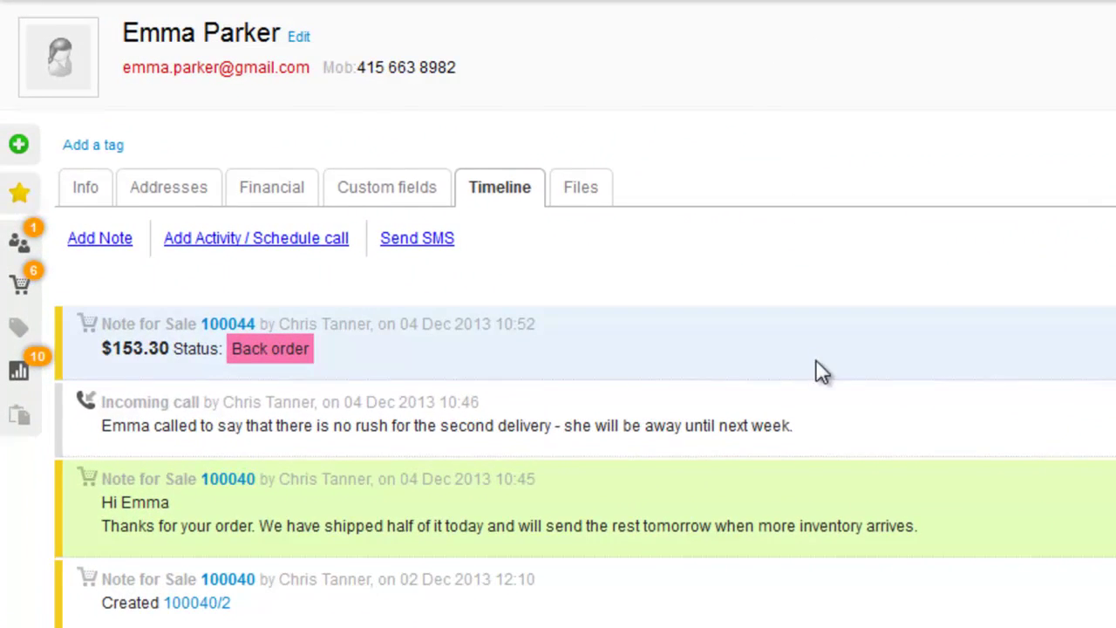
- Set the customer's status to Customer (60 days)
scroll(802, 397, down, 1)
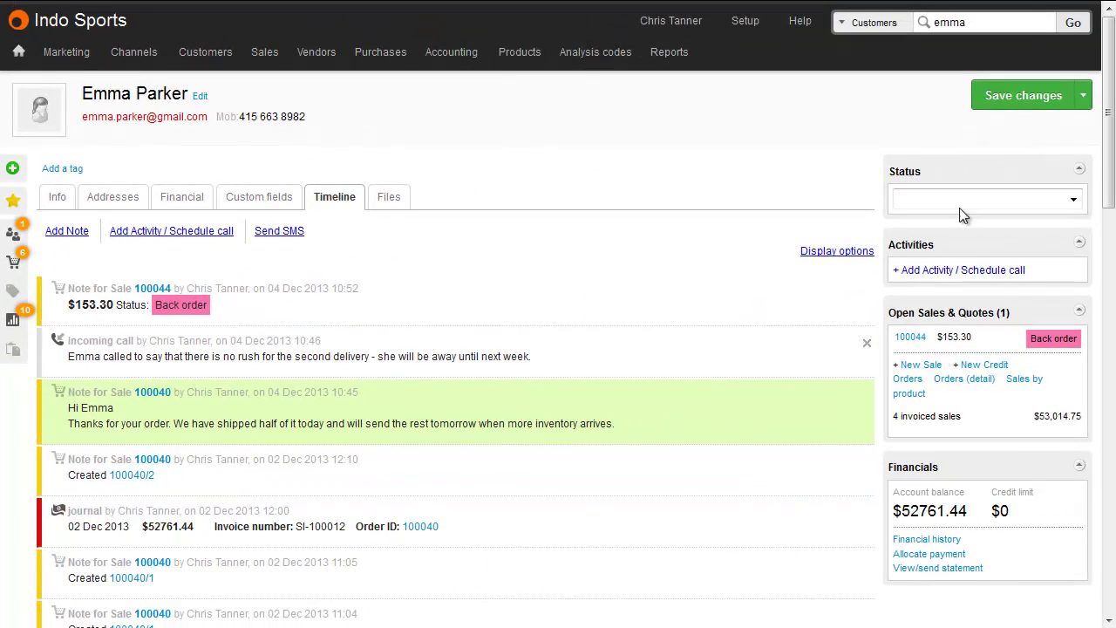
click(969, 200)
click(960, 325)
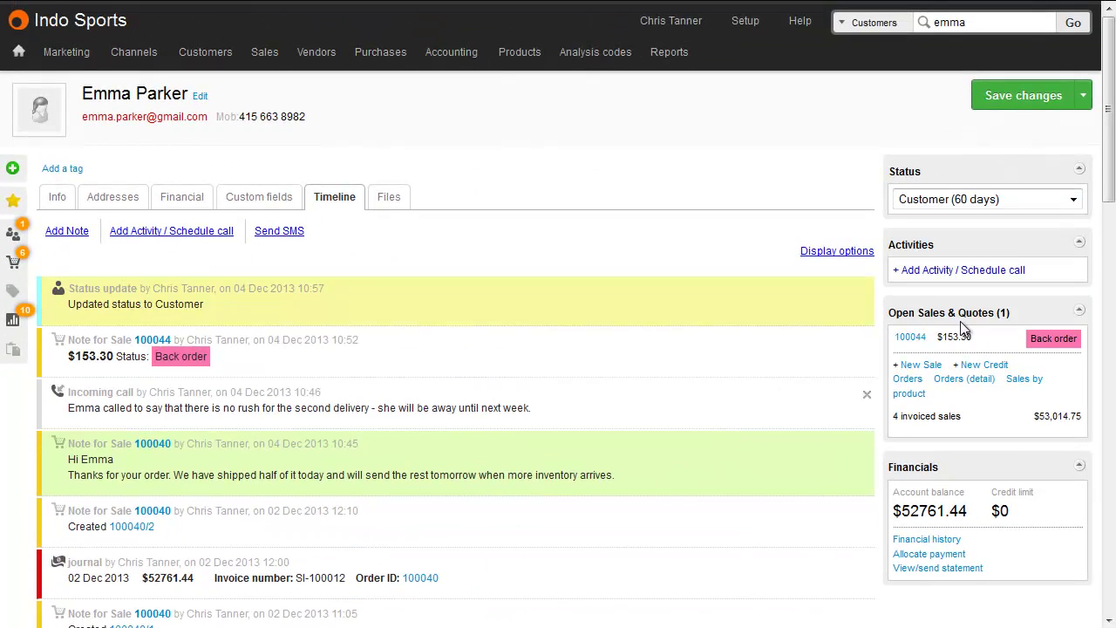
- Schedule a Follow-up call for a colleague noting 'Please call to check she will be in to receive the order'
click(964, 271)
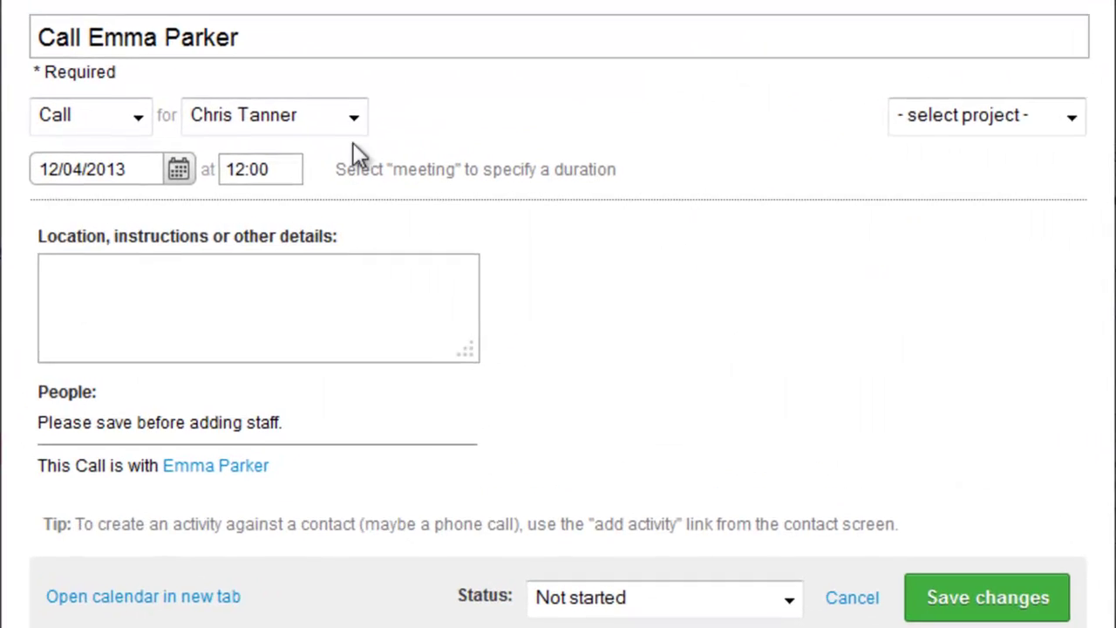
click(134, 118)
click(70, 217)
click(218, 126)
click(252, 232)
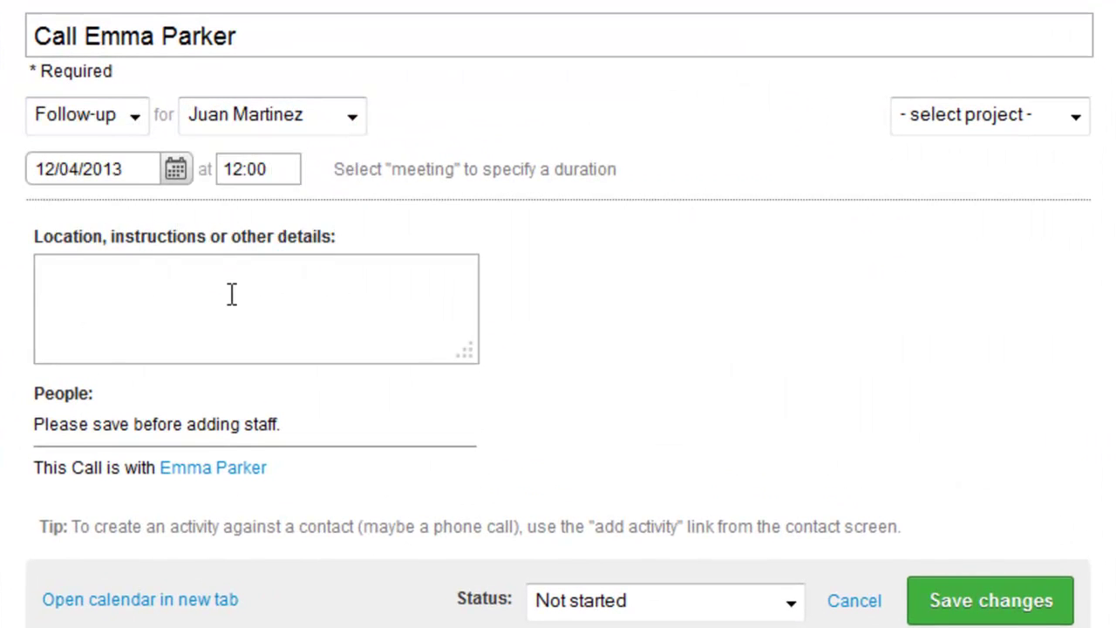
click(231, 294)
text(Please call to check she will be in to receive the order)
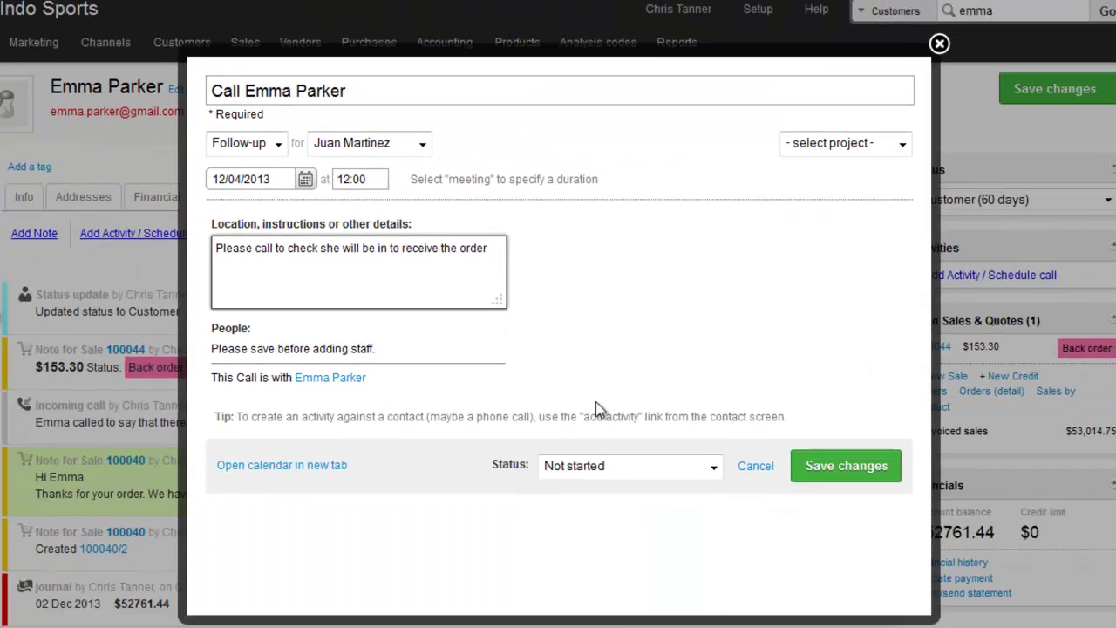
click(846, 465)
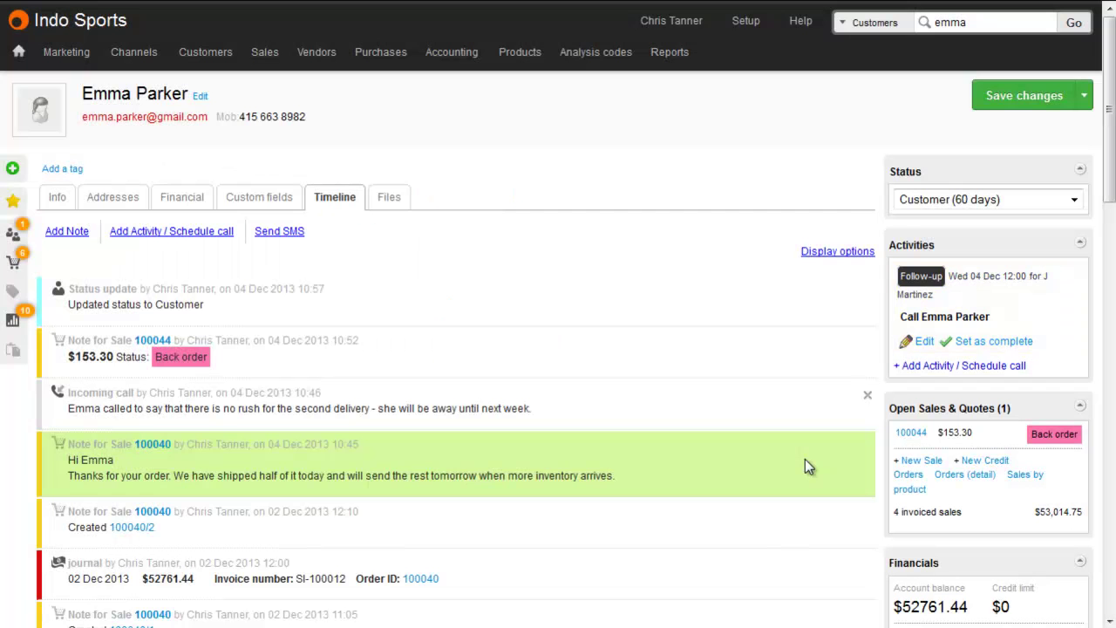
mouse_move(685, 61)
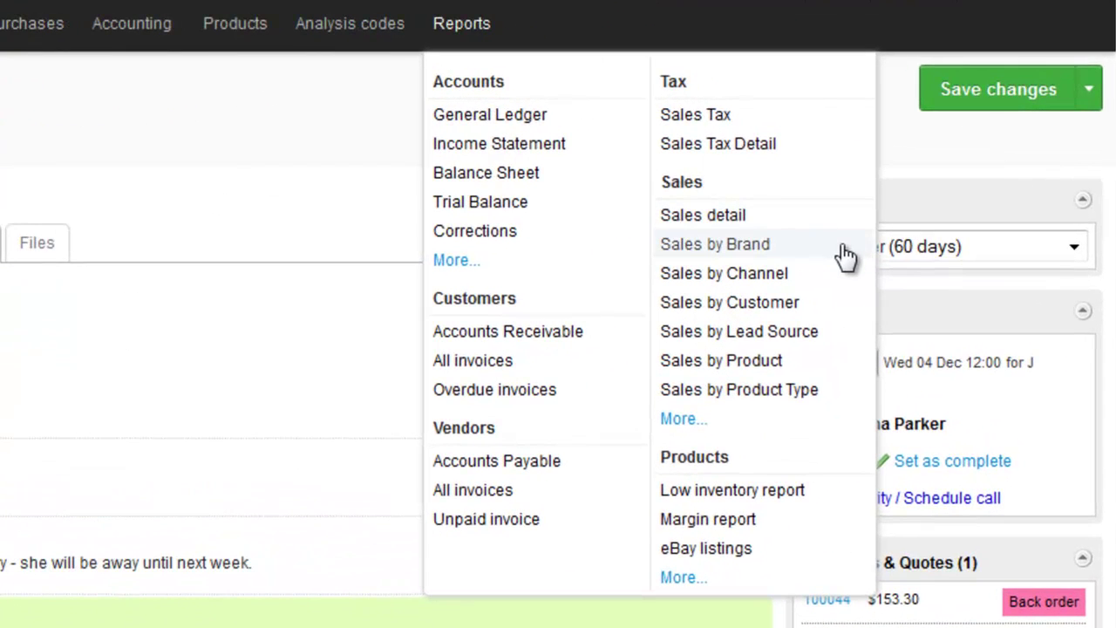
- View the Sales by Customer report, then move to the Sales by Product report
click(842, 305)
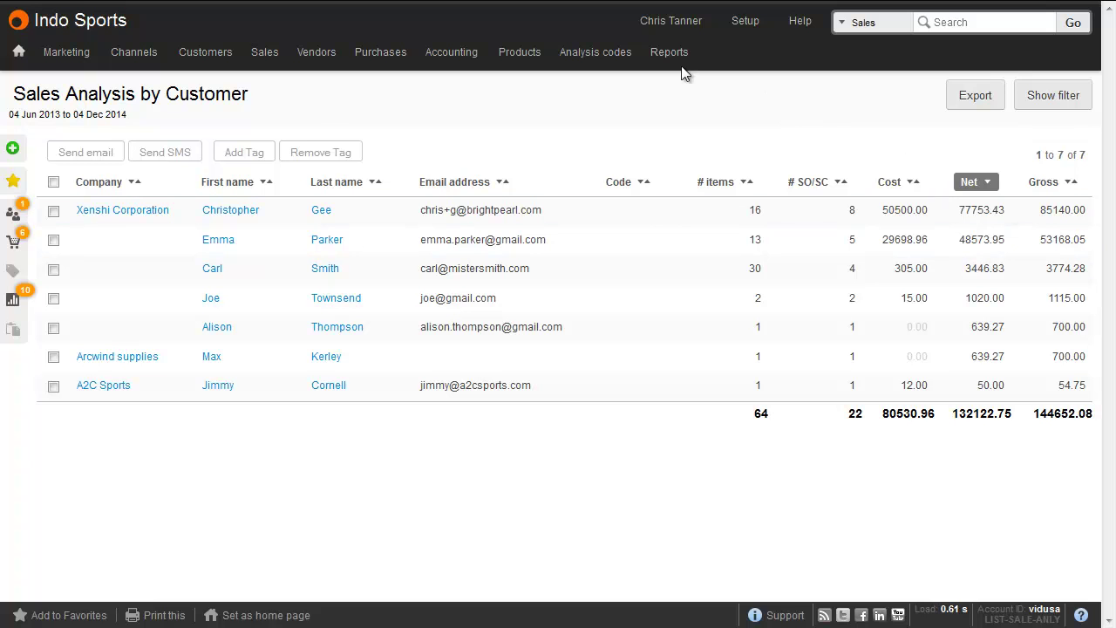
mouse_move(682, 66)
click(859, 273)
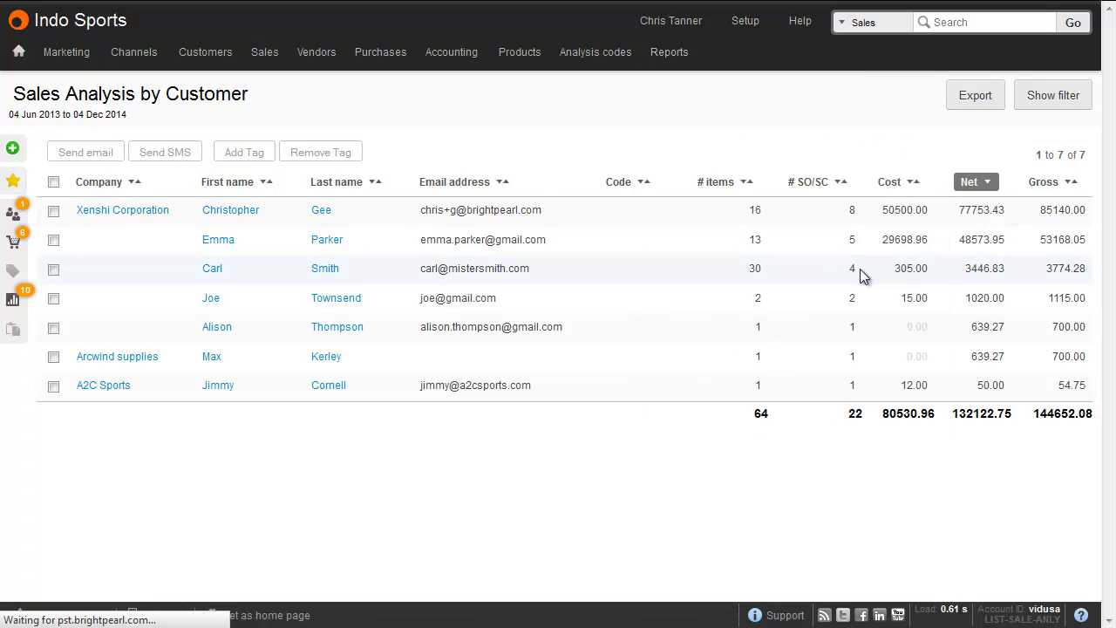
- Filter Sales by Product to the Telephone sales channel and export it as Excel 95-2000 (xls)
click(1024, 103)
click(565, 248)
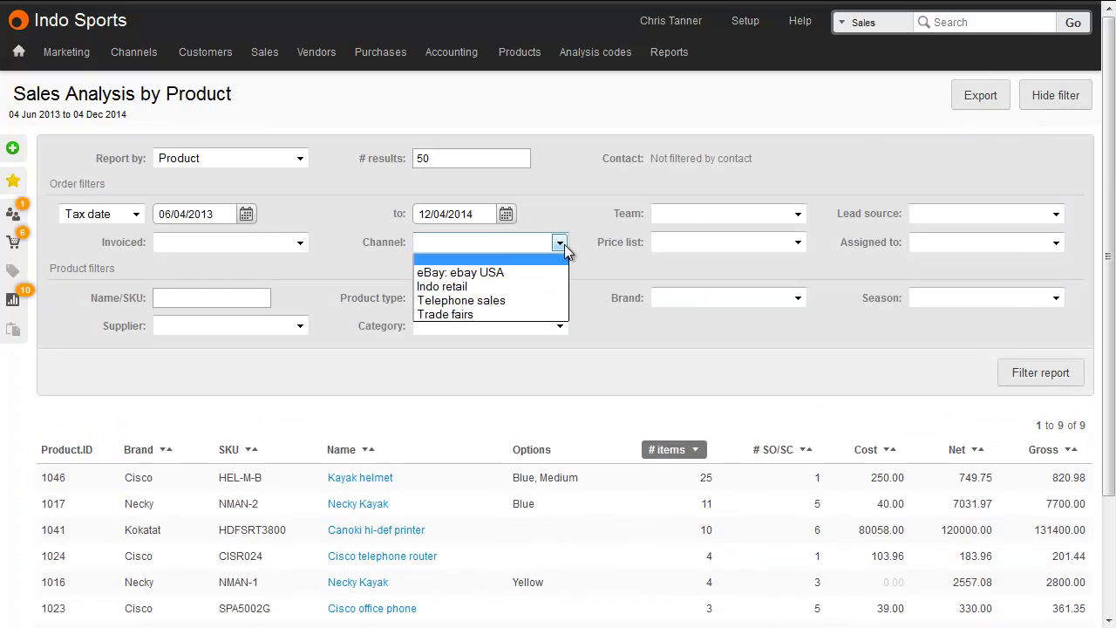
click(547, 299)
click(1038, 386)
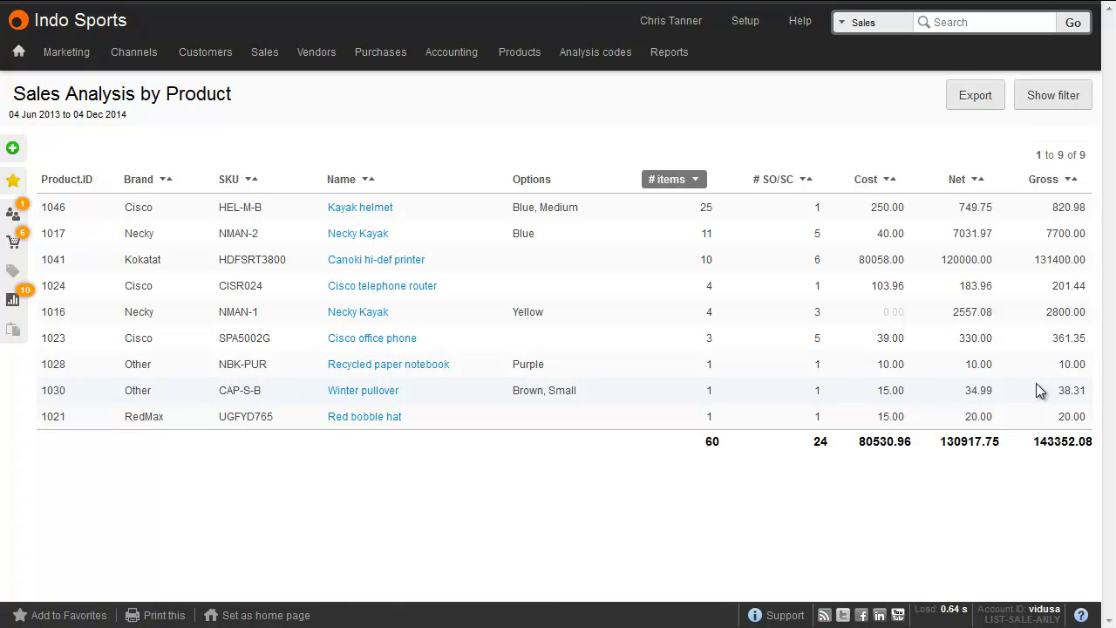
click(976, 94)
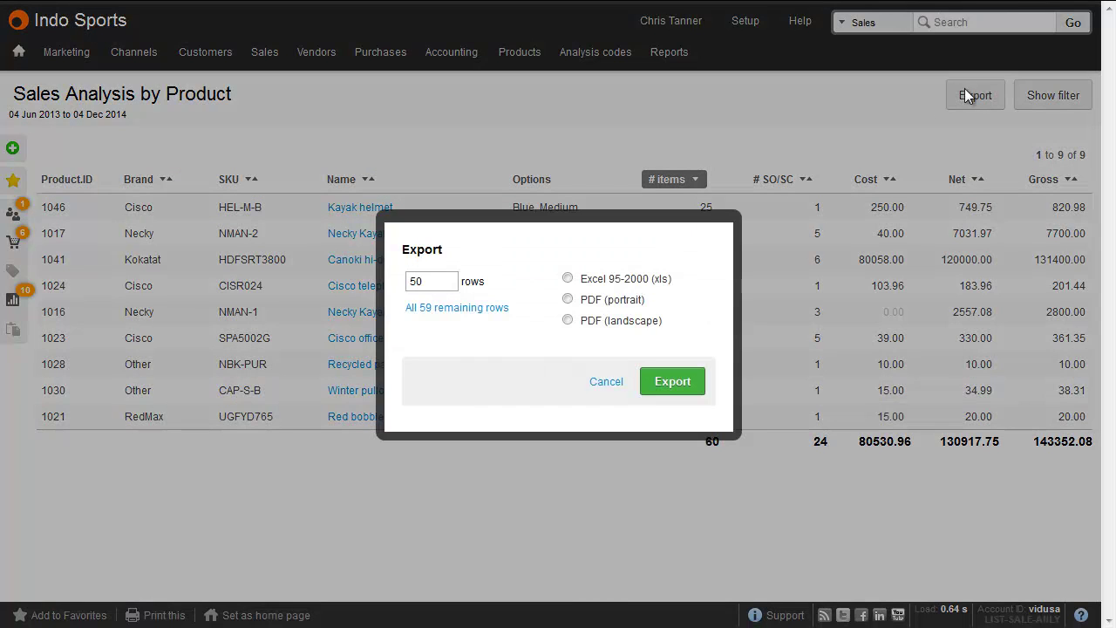
click(623, 282)
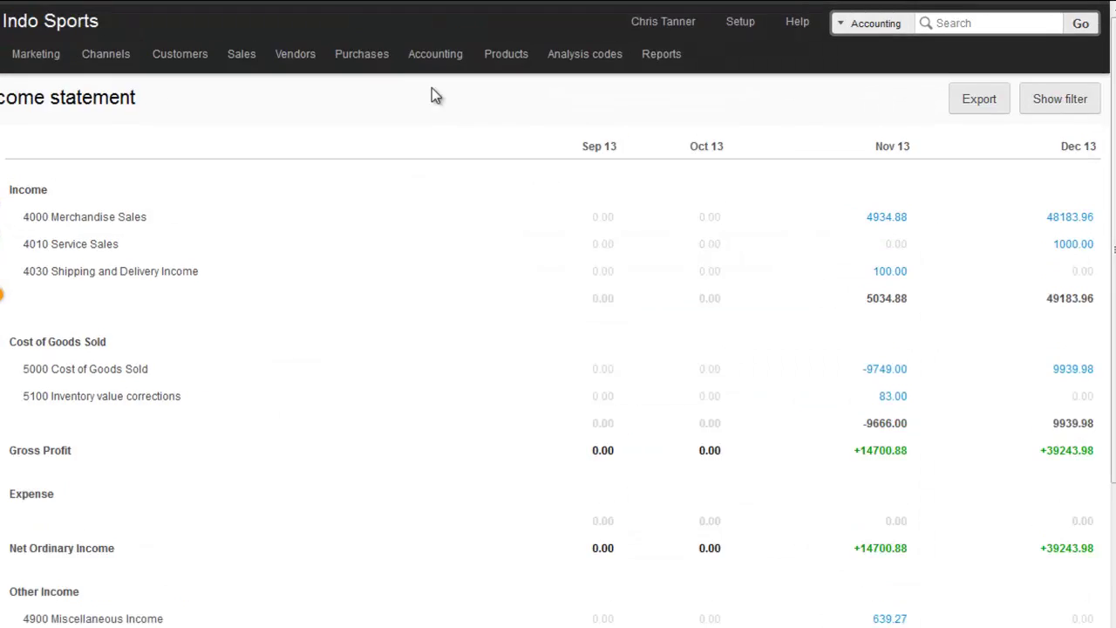
- Open the Balance Sheet and drill into the 64210.69 Accounts Receivable ledger entries
click(450, 52)
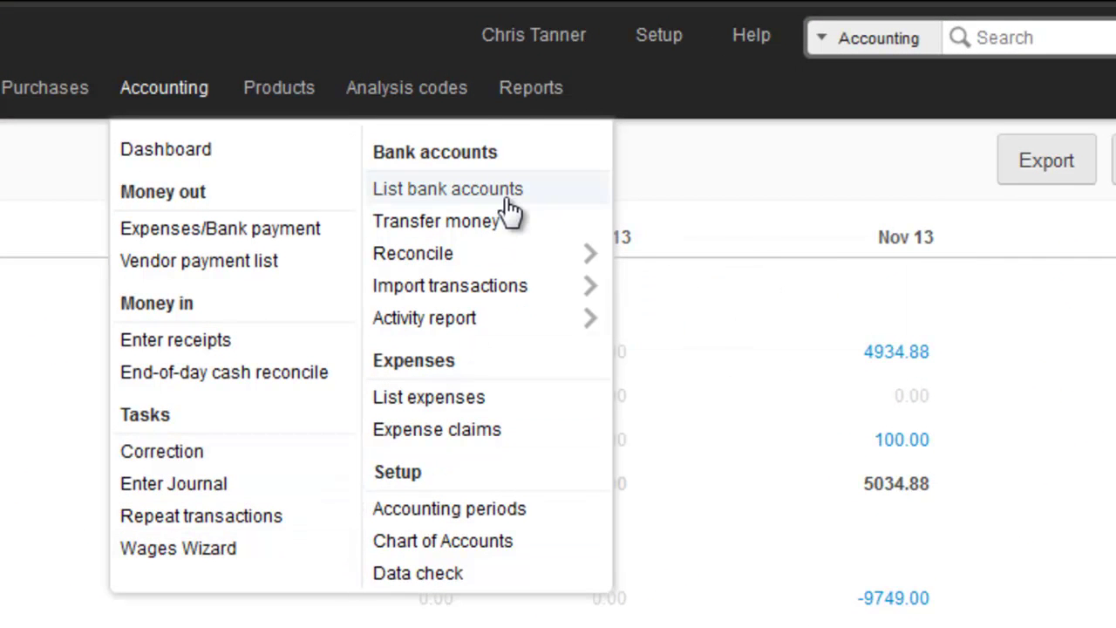
click(542, 113)
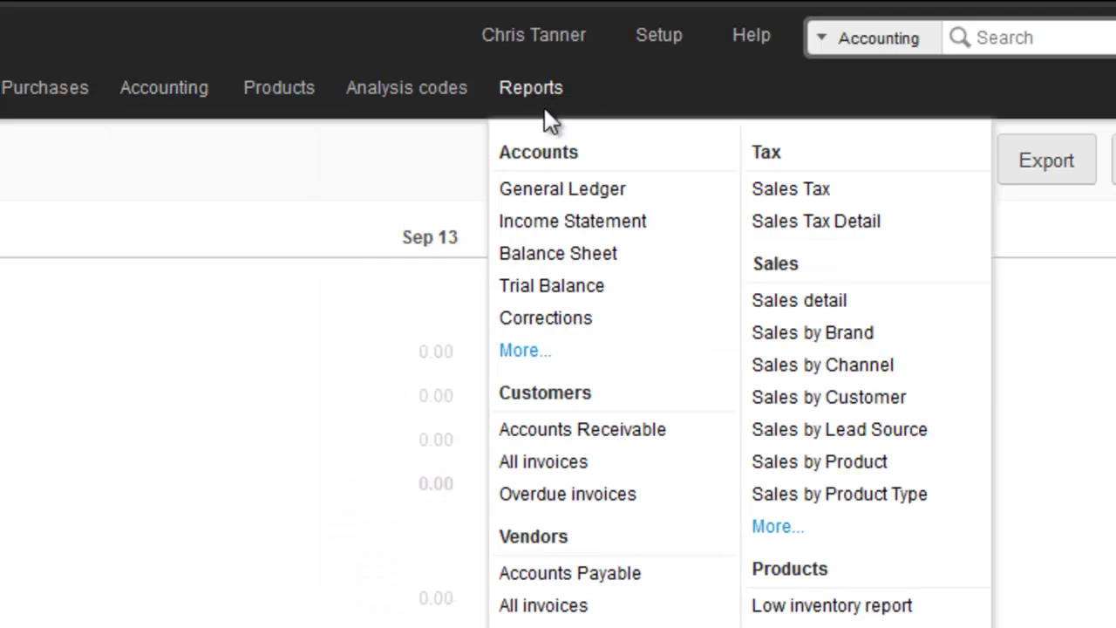
click(643, 262)
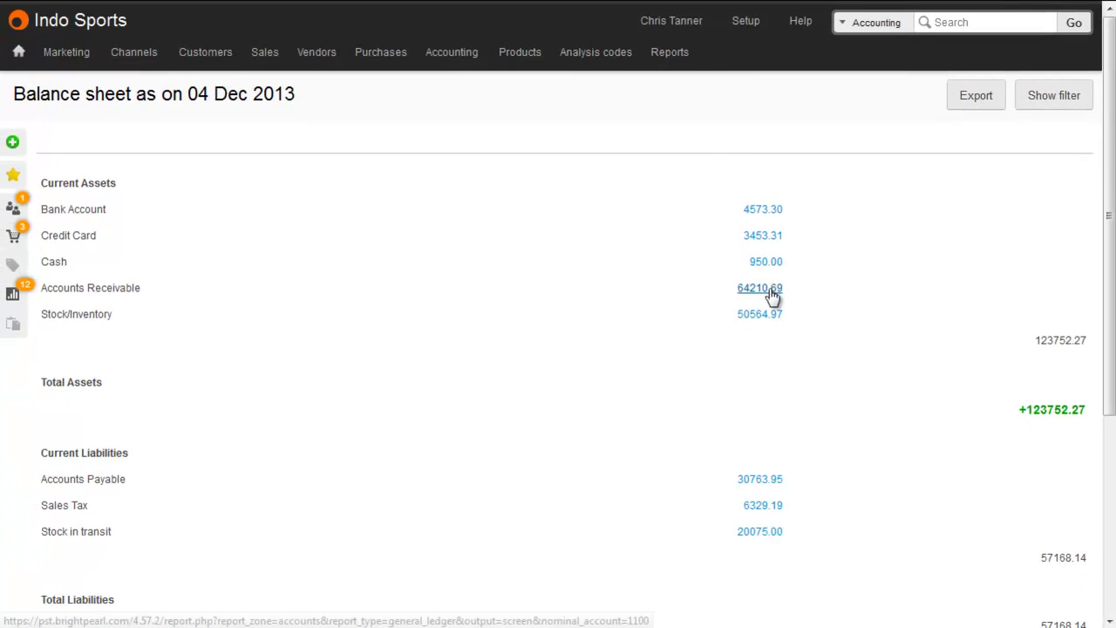
click(769, 293)
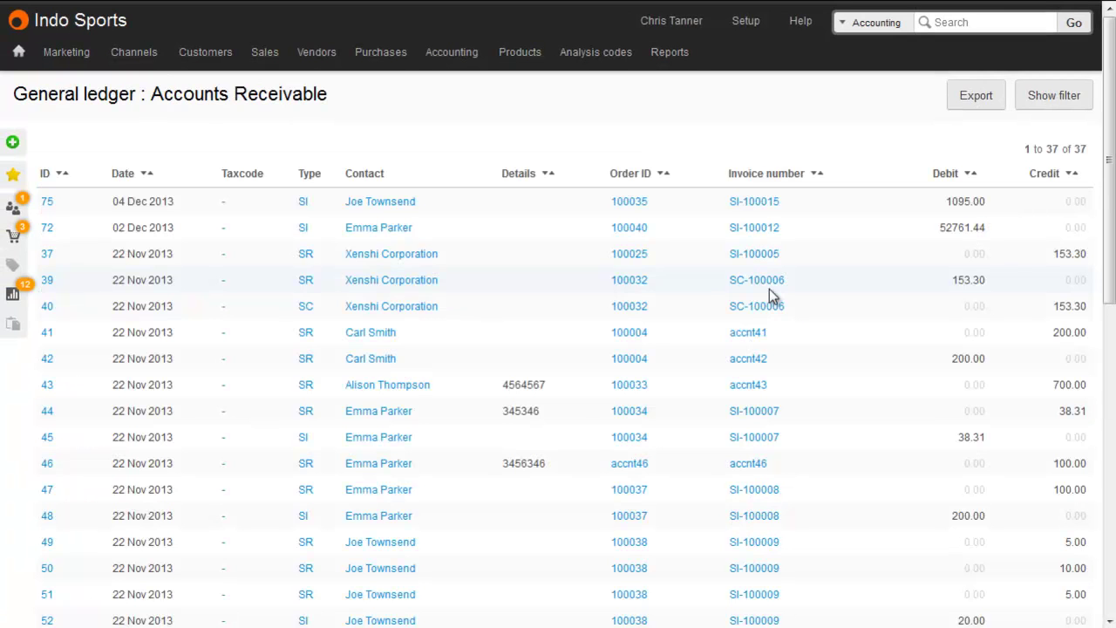